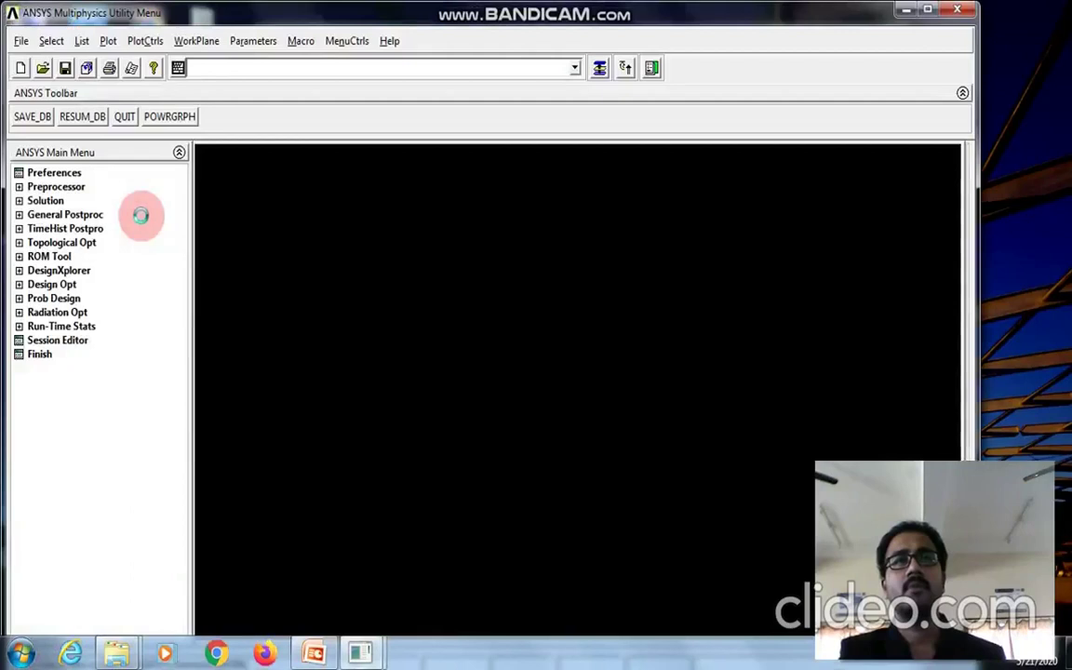
- Filter preferences to Structural and add BEAM3 (2D elastic beam) as element type 1
{"action": "left_click", "coordinate": [67, 175]}
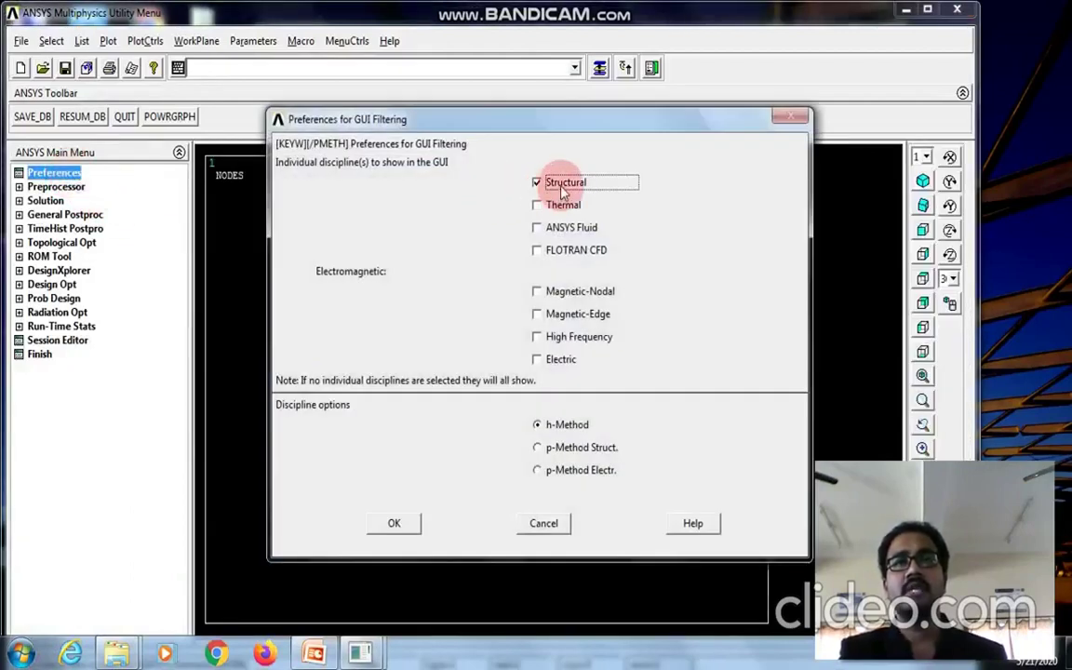
{"action": "left_click", "coordinate": [395, 524]}
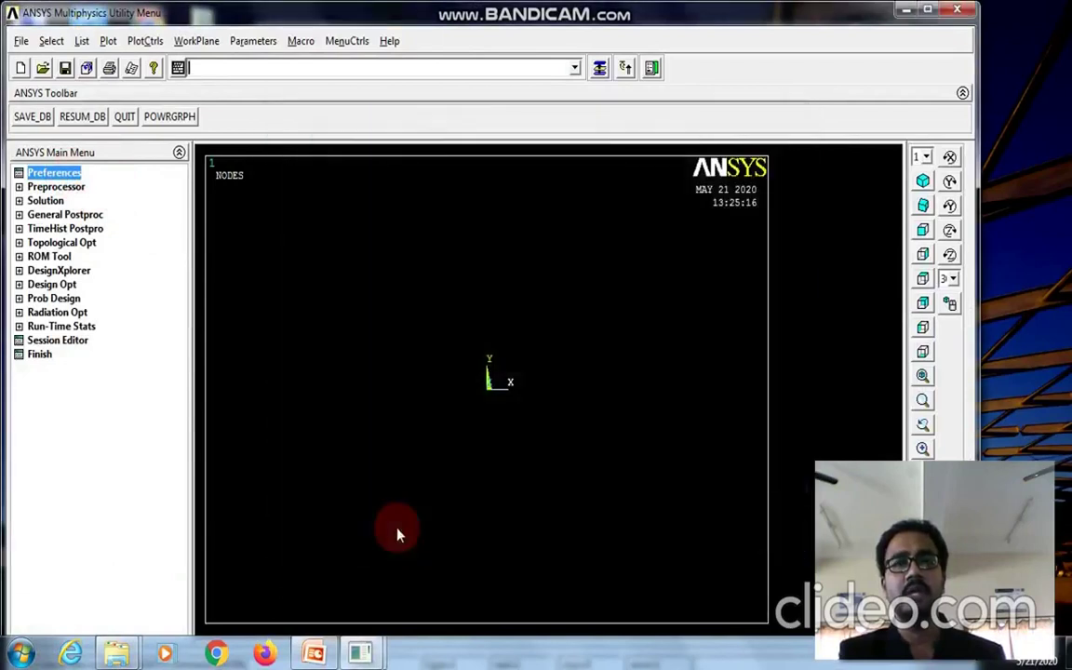
{"action": "left_click", "coordinate": [51, 186]}
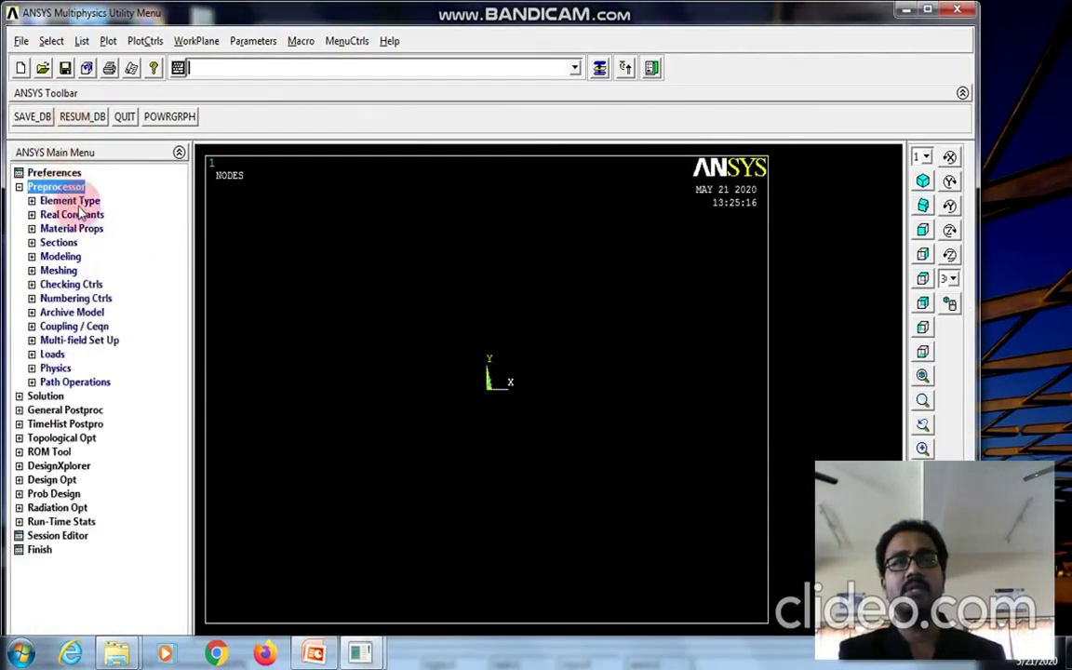
{"action": "left_click", "coordinate": [74, 202]}
{"action": "left_click", "coordinate": [77, 212]}
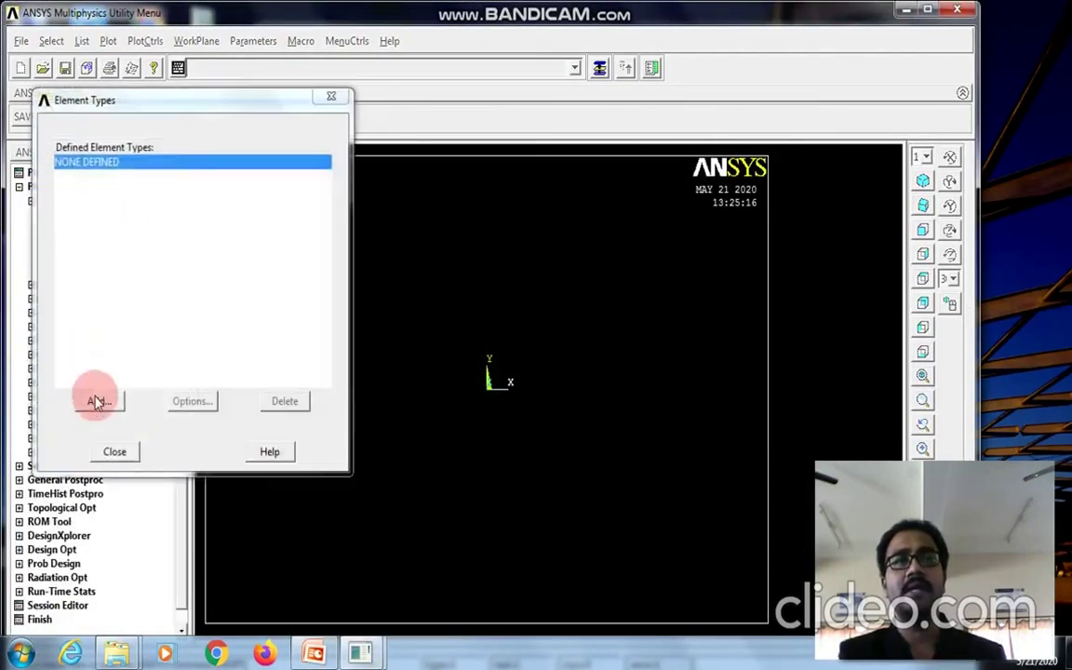
{"action": "left_click", "coordinate": [97, 401]}
{"action": "left_click", "coordinate": [574, 295]}
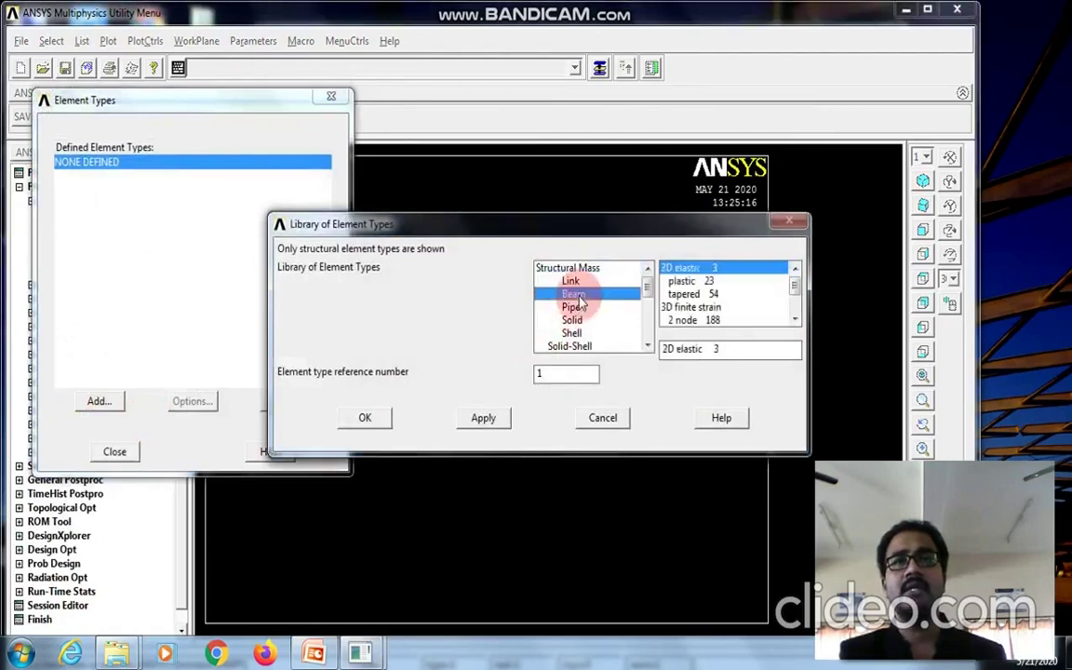
{"action": "left_click", "coordinate": [376, 422]}
{"action": "left_click", "coordinate": [115, 453]}
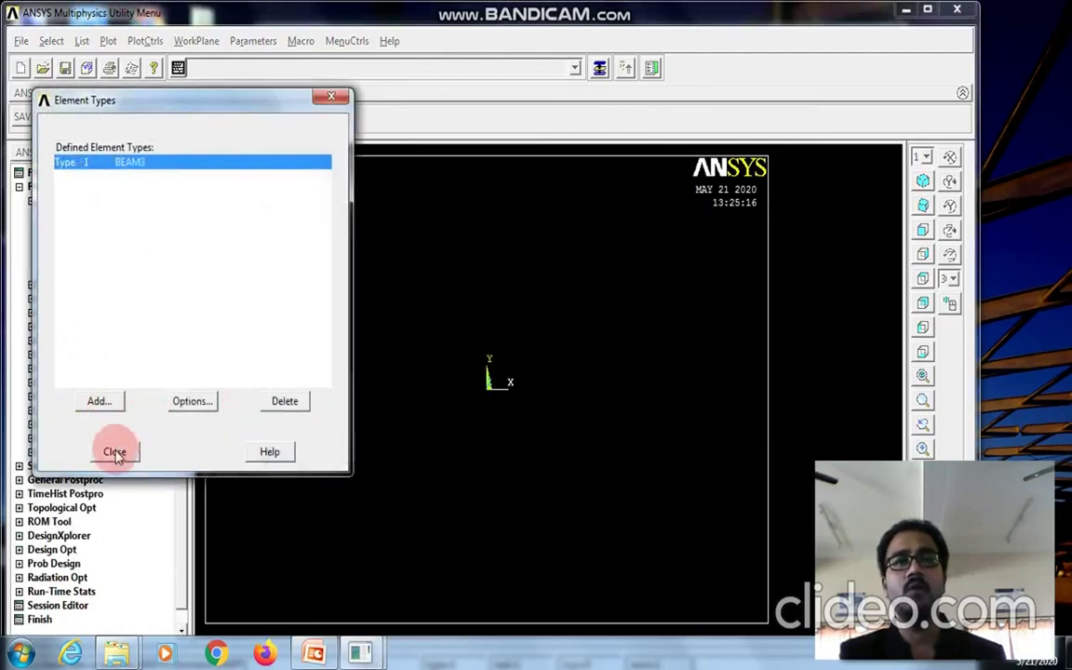
- Add BEAM3 real constant set 1: AREA 400, IZZ 13333.33, HEIGHT 20
{"action": "left_click", "coordinate": [88, 283]}
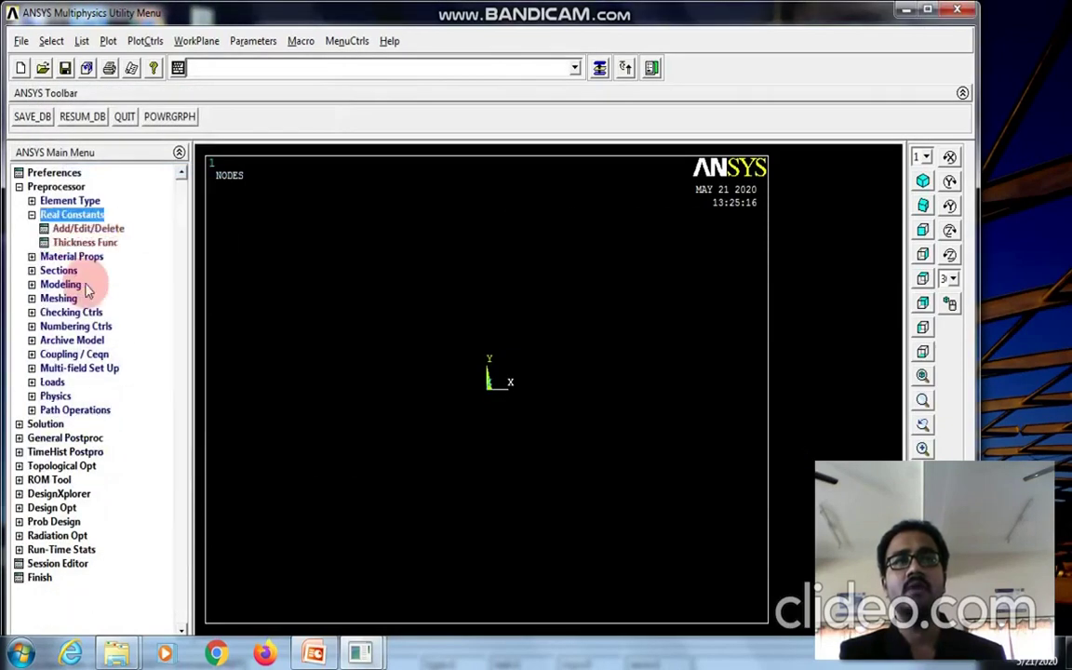
{"action": "left_click", "coordinate": [93, 228]}
{"action": "left_click", "coordinate": [82, 376]}
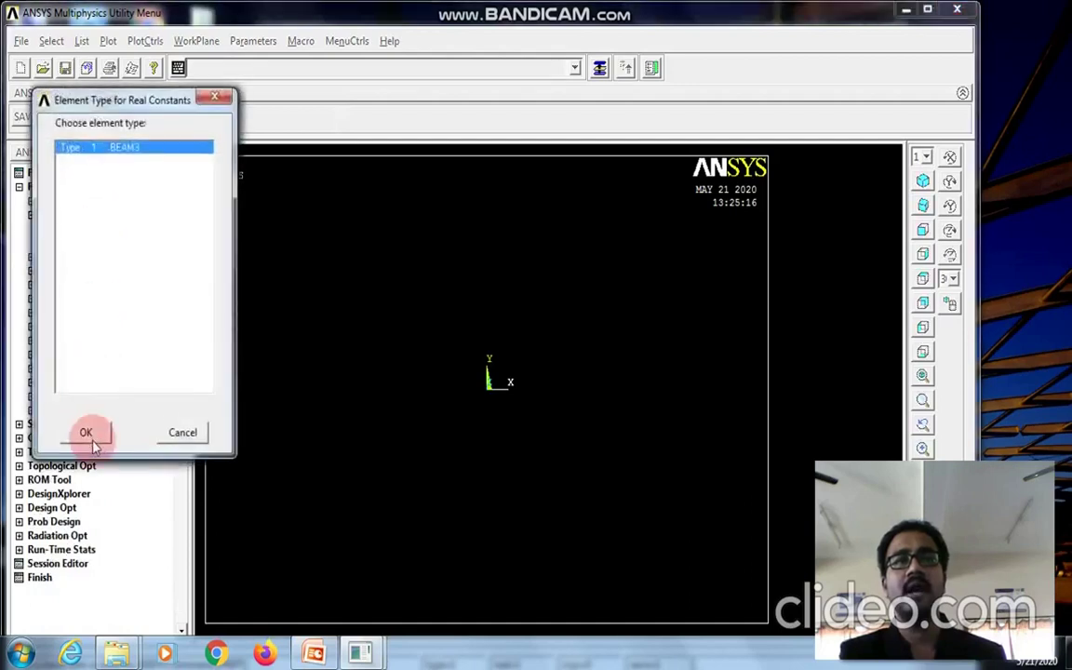
{"action": "left_click", "coordinate": [87, 433]}
{"action": "left_click", "coordinate": [666, 266]}
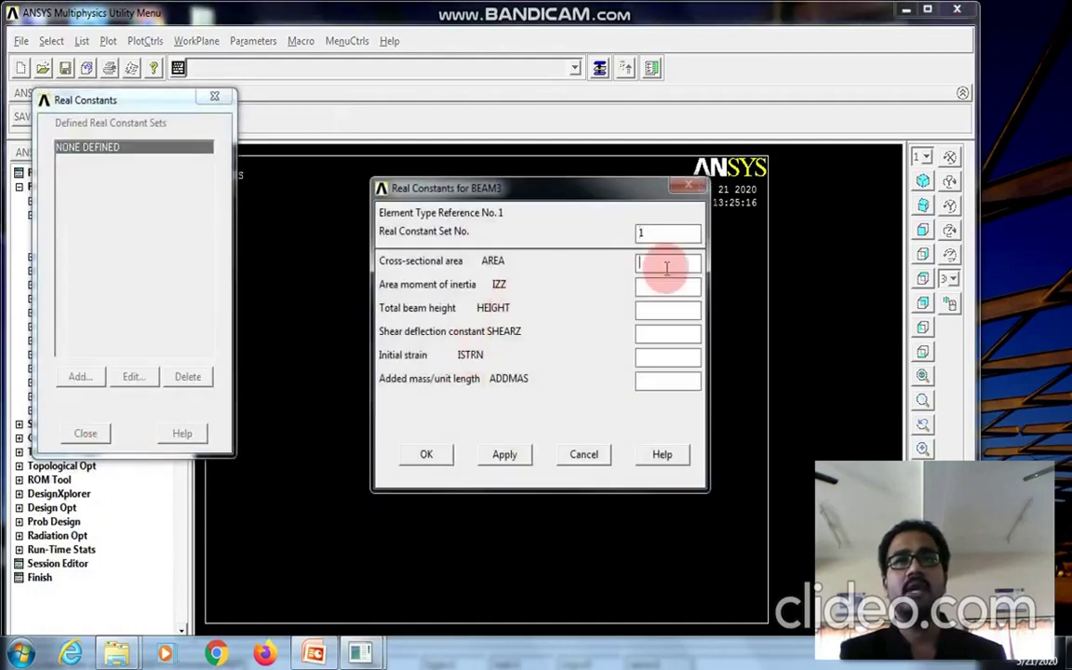
{"action": "type", "text": "400"}
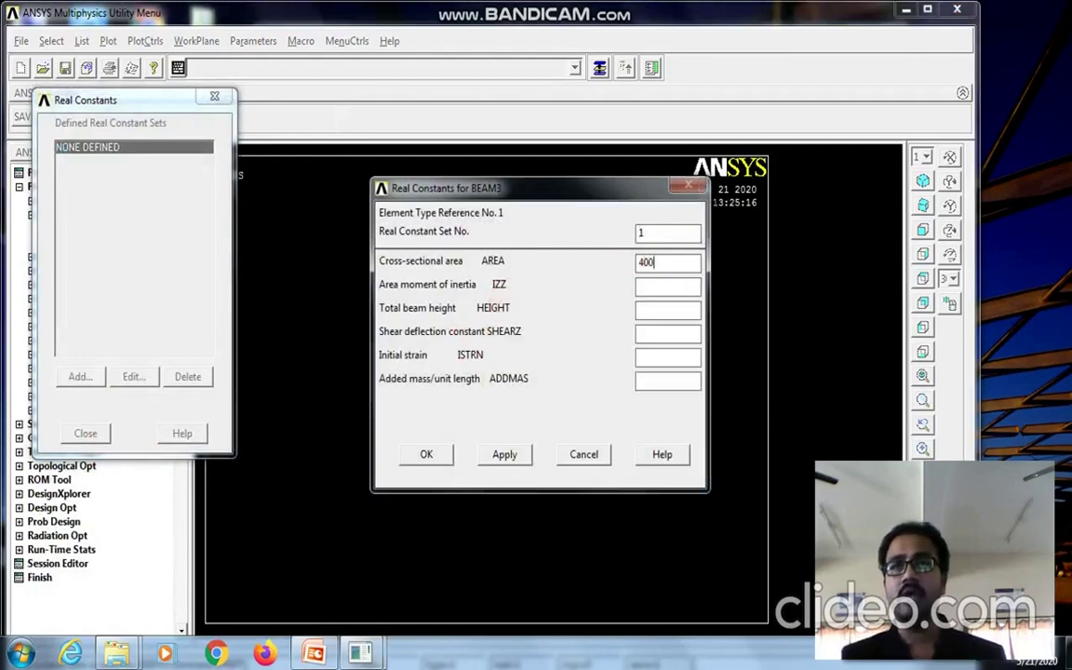
{"action": "left_click", "coordinate": [675, 289]}
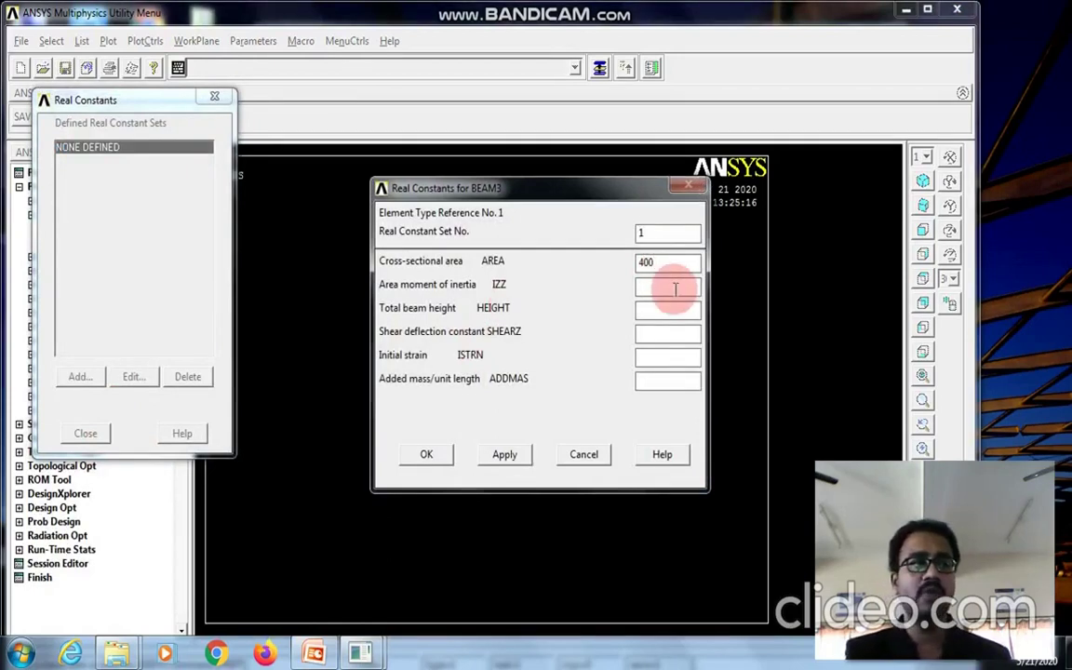
{"action": "type", "text": "13333.33"}
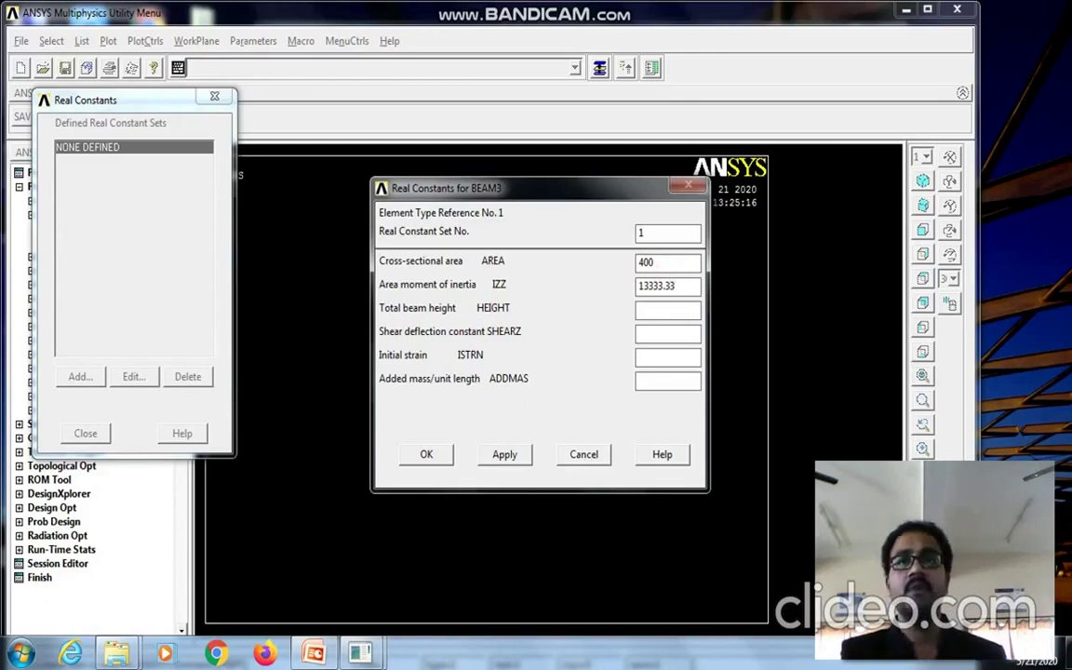
{"action": "left_click", "coordinate": [677, 310]}
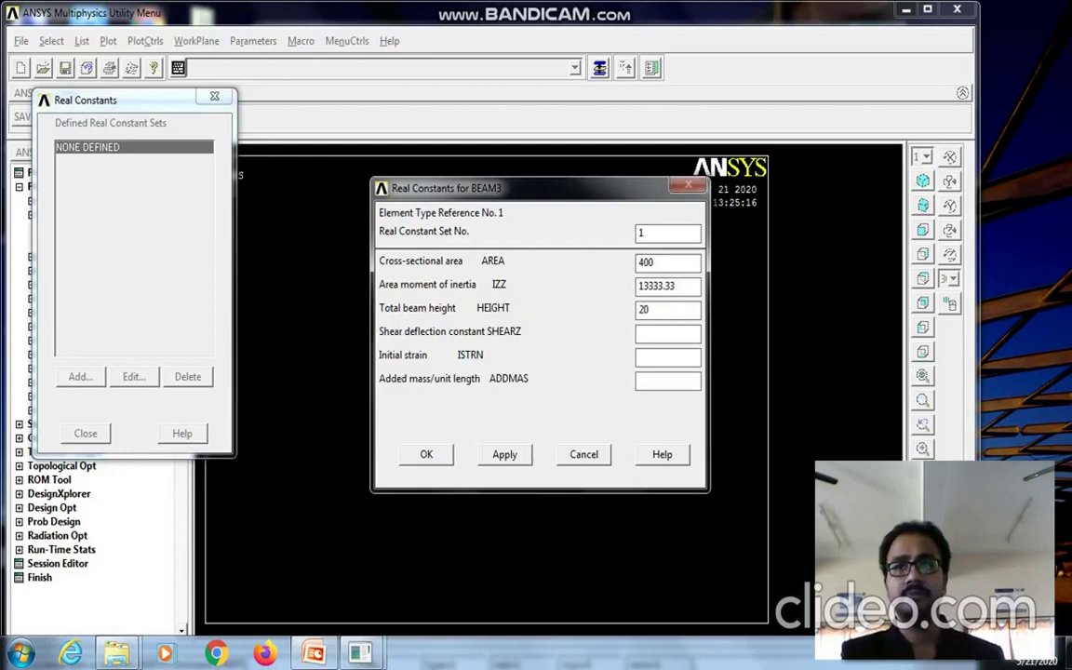
{"action": "left_click", "coordinate": [426, 454]}
{"action": "left_click", "coordinate": [97, 436]}
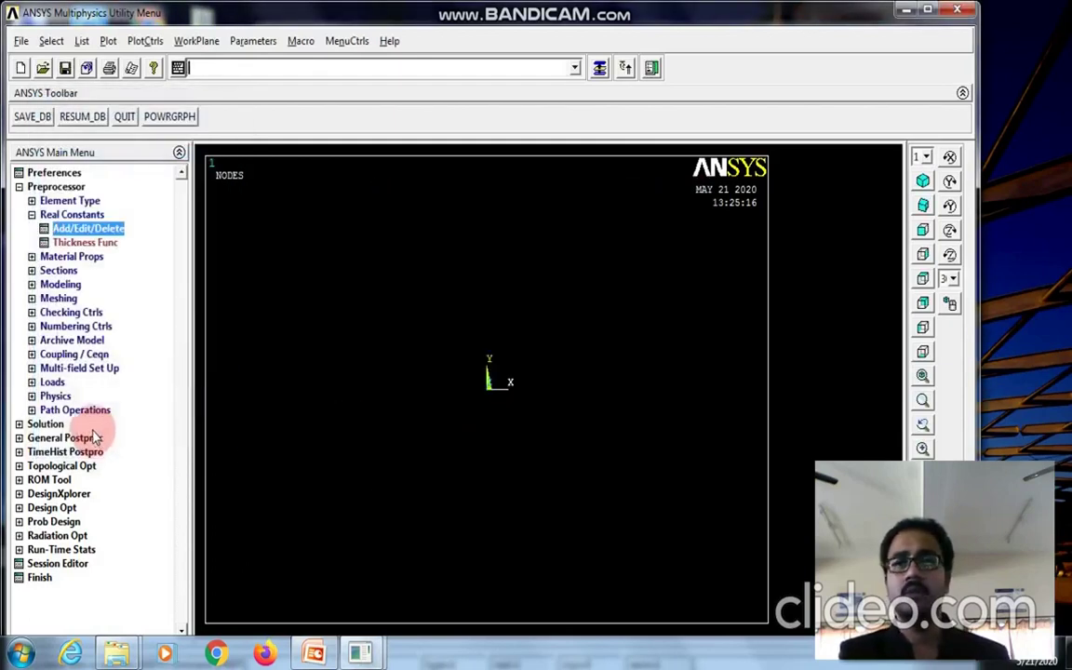
- Give material 1 linear isotropic elastic properties EX 210E3 and PRXY 0.32
{"action": "left_click", "coordinate": [79, 257]}
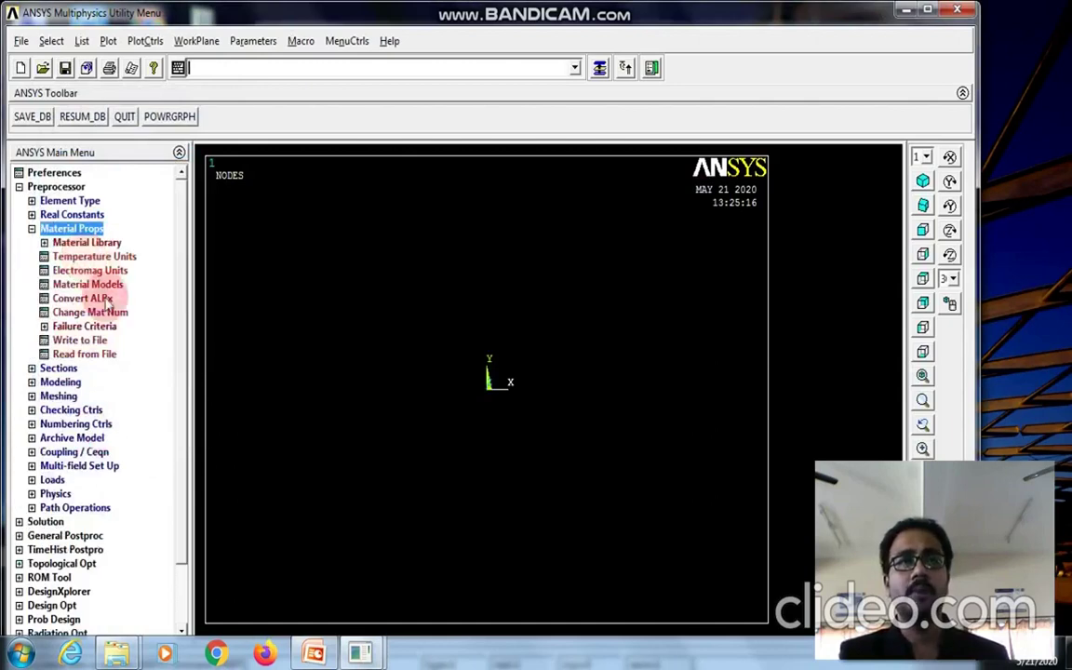
{"action": "double_click", "coordinate": [104, 283]}
{"action": "double_click", "coordinate": [566, 296]}
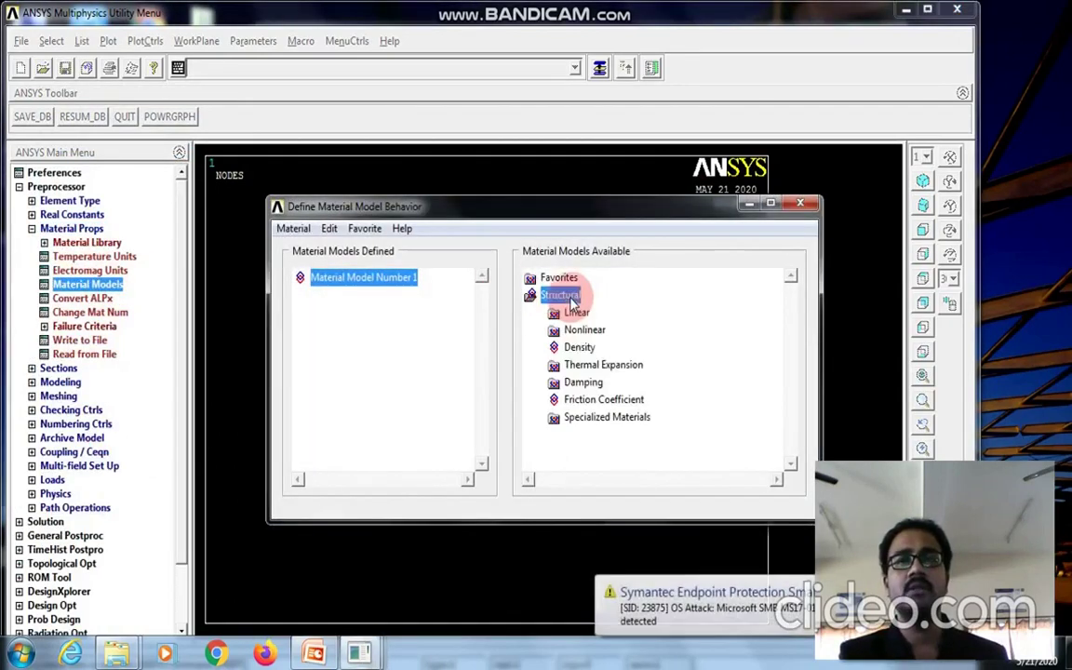
{"action": "double_click", "coordinate": [577, 313]}
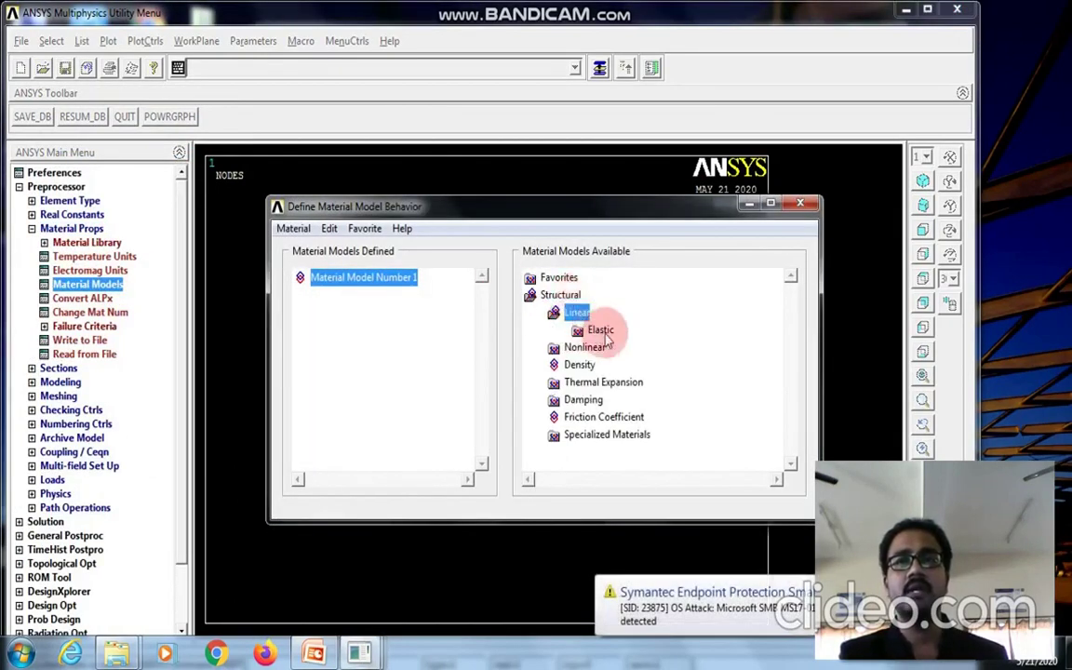
{"action": "double_click", "coordinate": [600, 330]}
{"action": "double_click", "coordinate": [622, 348]}
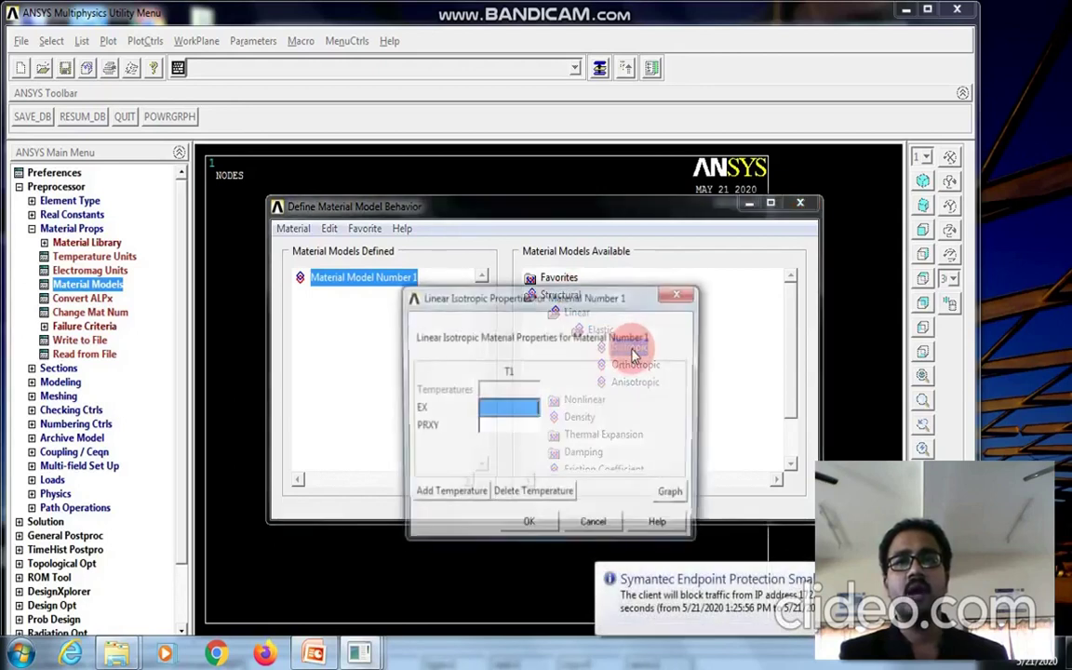
{"action": "left_click", "coordinate": [518, 418]}
{"action": "type", "text": "210"}
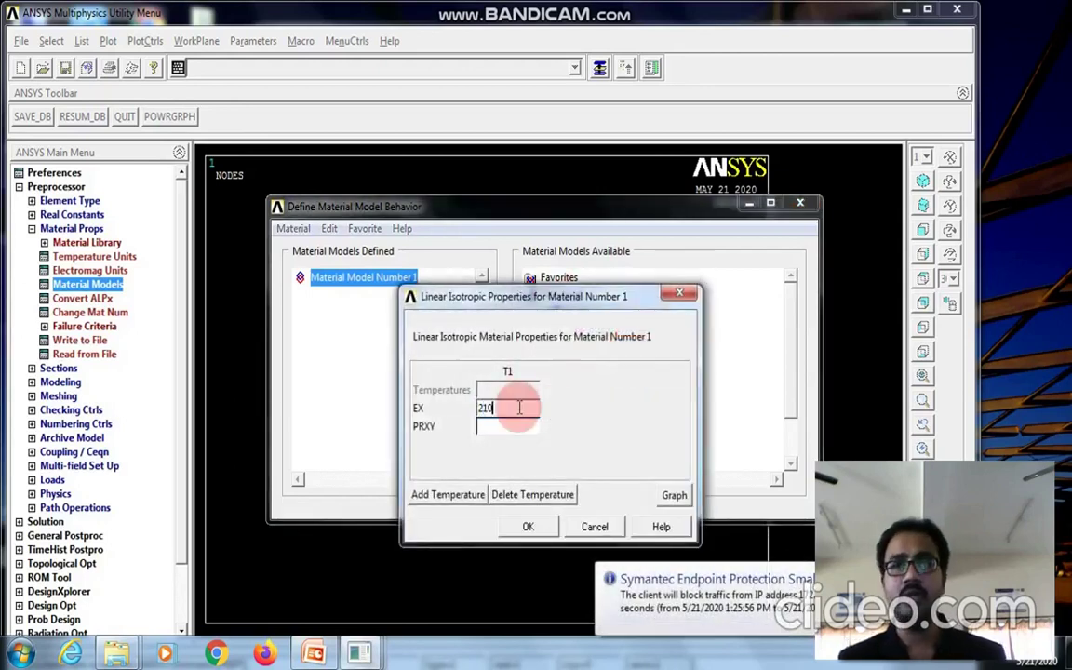
{"action": "type", "text": "E3"}
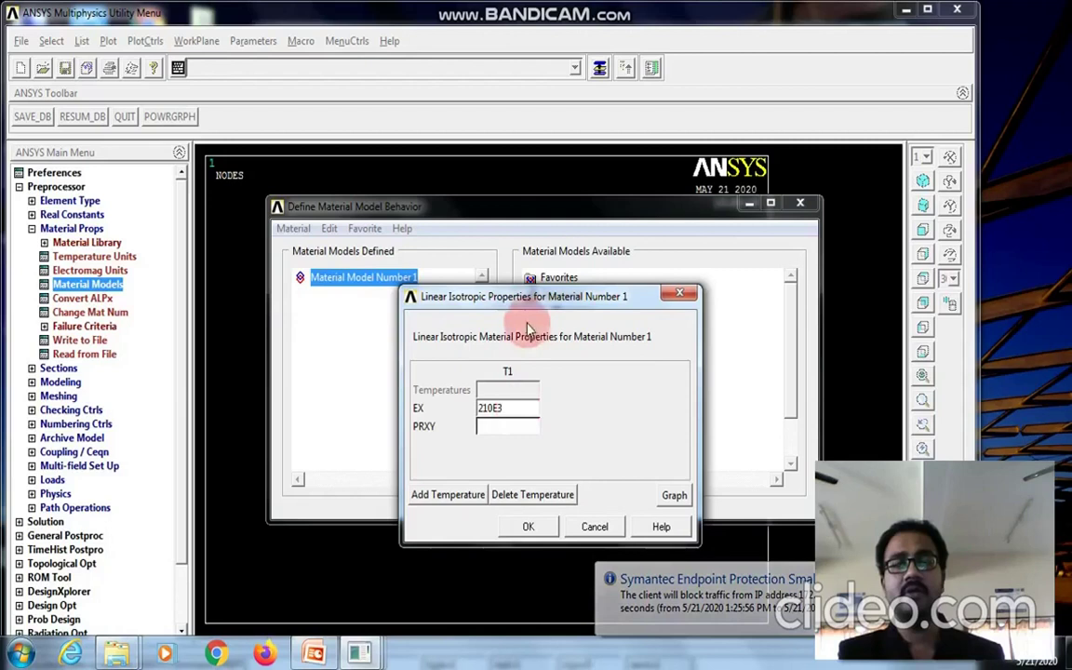
{"action": "left_click", "coordinate": [521, 428]}
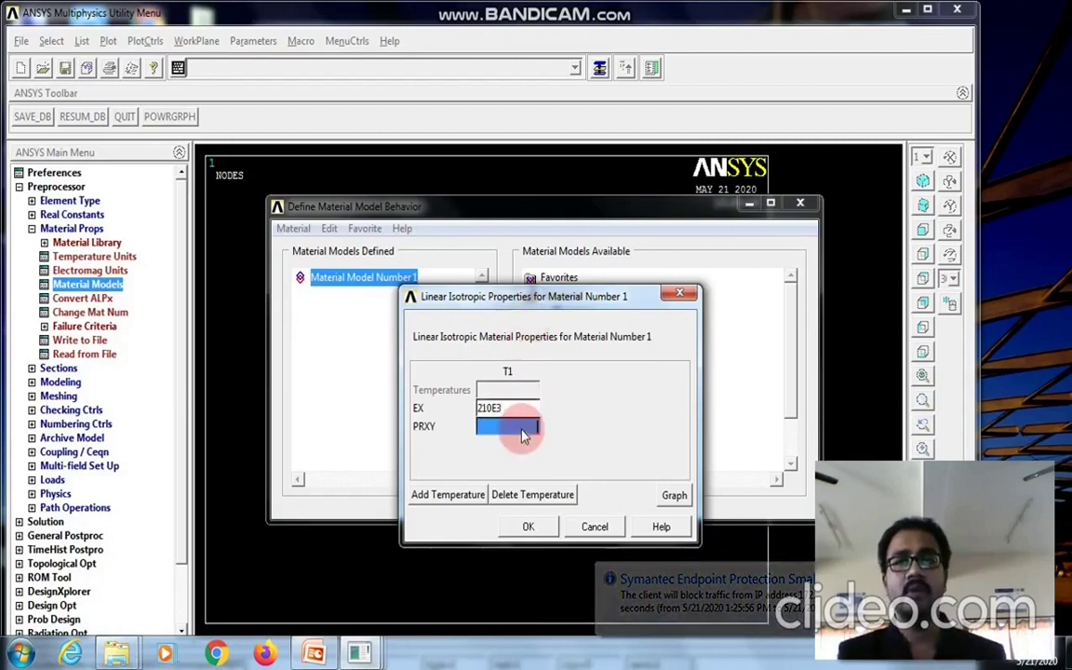
{"action": "type", "text": "0.32"}
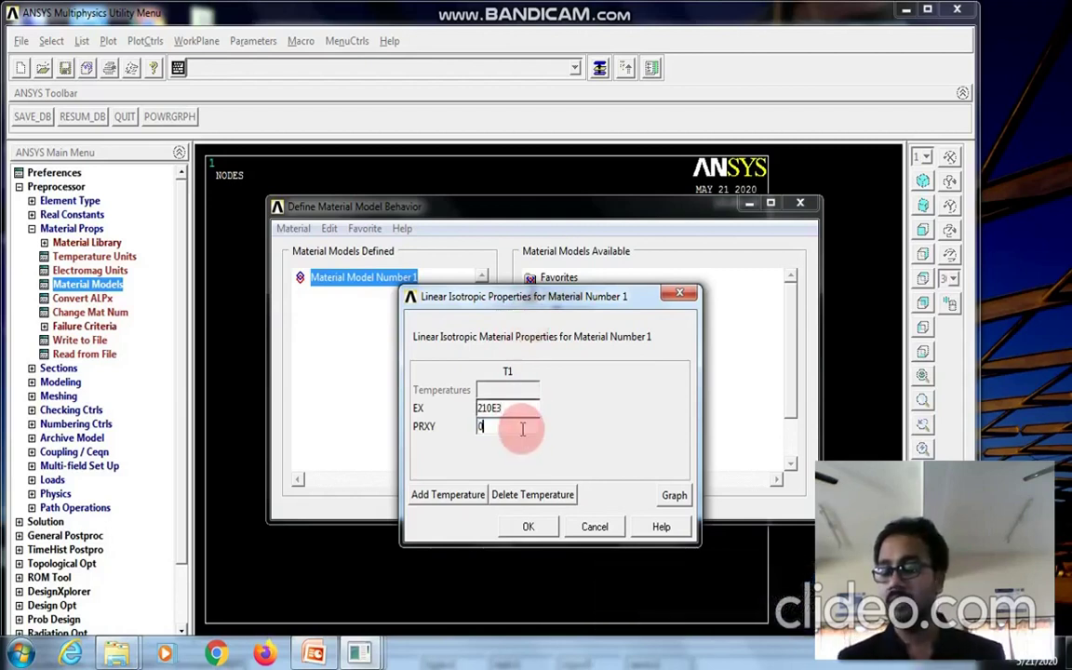
{"action": "left_click", "coordinate": [527, 528]}
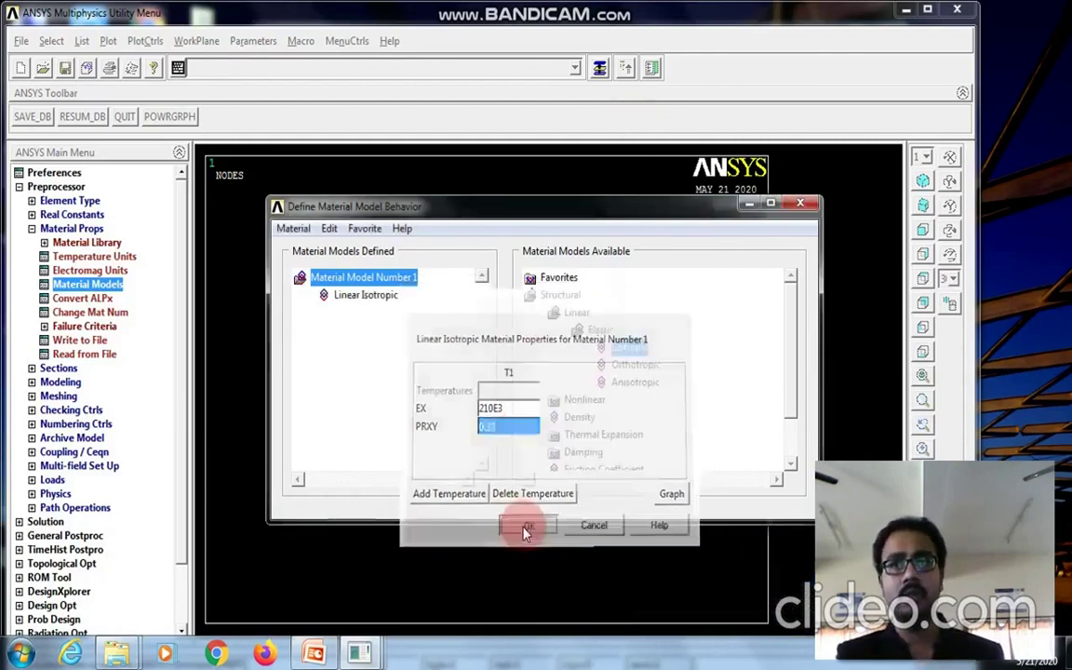
- Create keypoint 1 at the origin (0, 0) in the active coordinate system
{"action": "left_click", "coordinate": [799, 205]}
{"action": "left_click", "coordinate": [61, 381]}
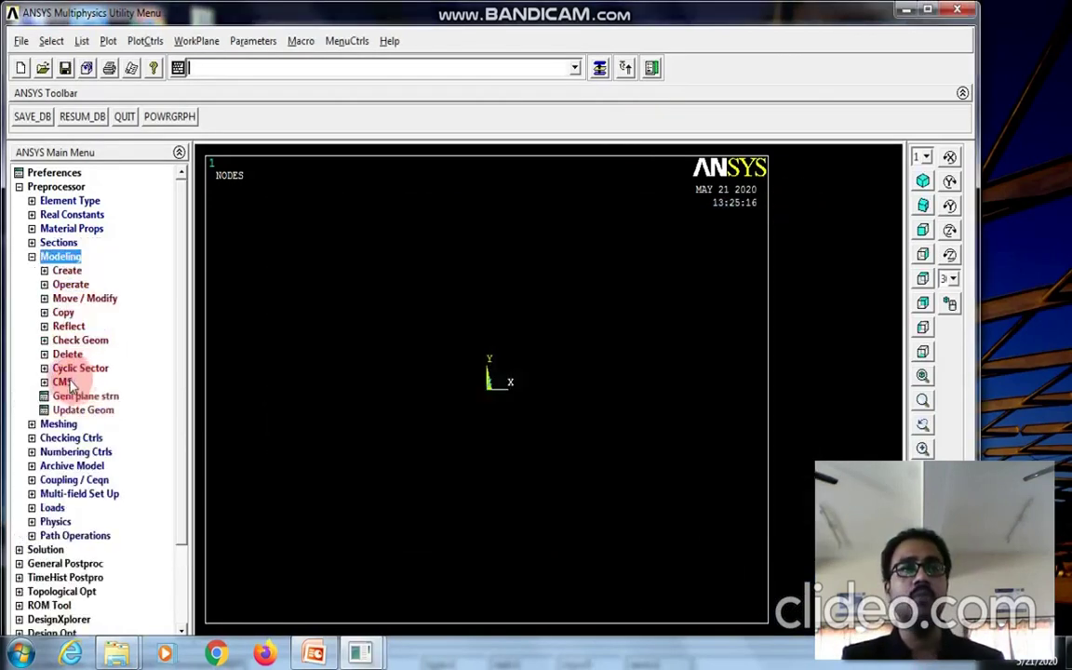
{"action": "left_click", "coordinate": [67, 271]}
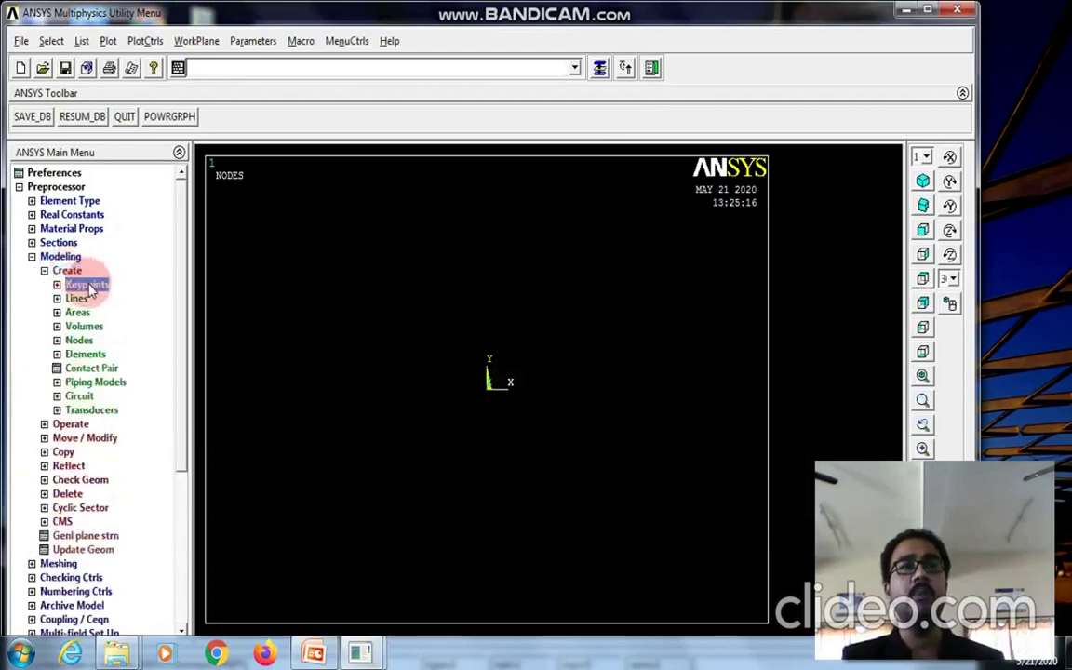
{"action": "left_click", "coordinate": [87, 285]}
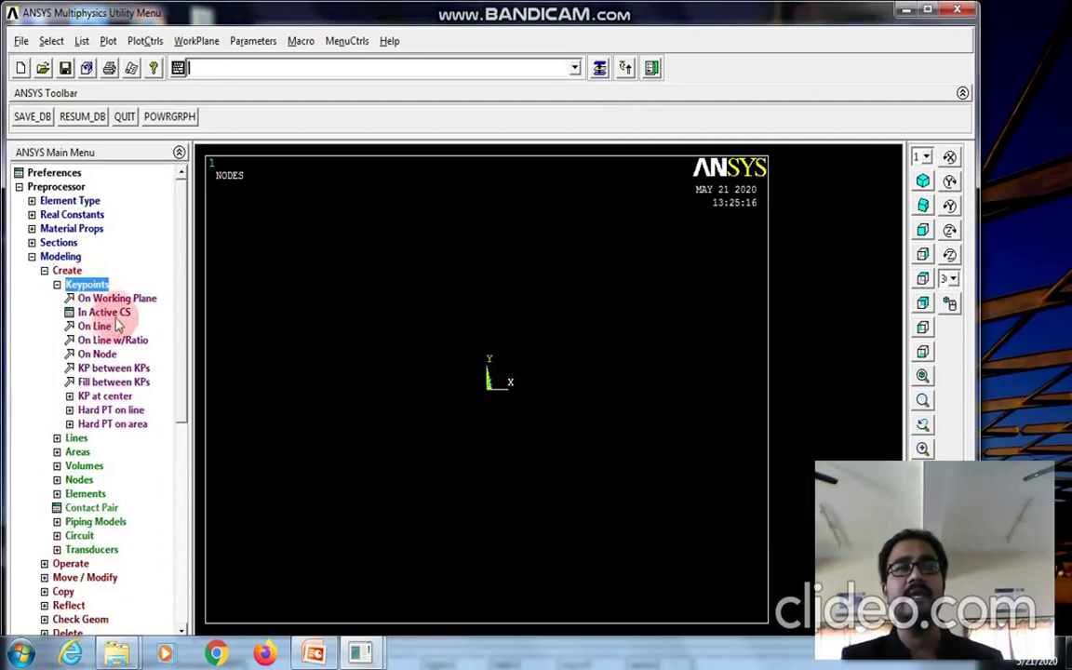
{"action": "left_click", "coordinate": [118, 318]}
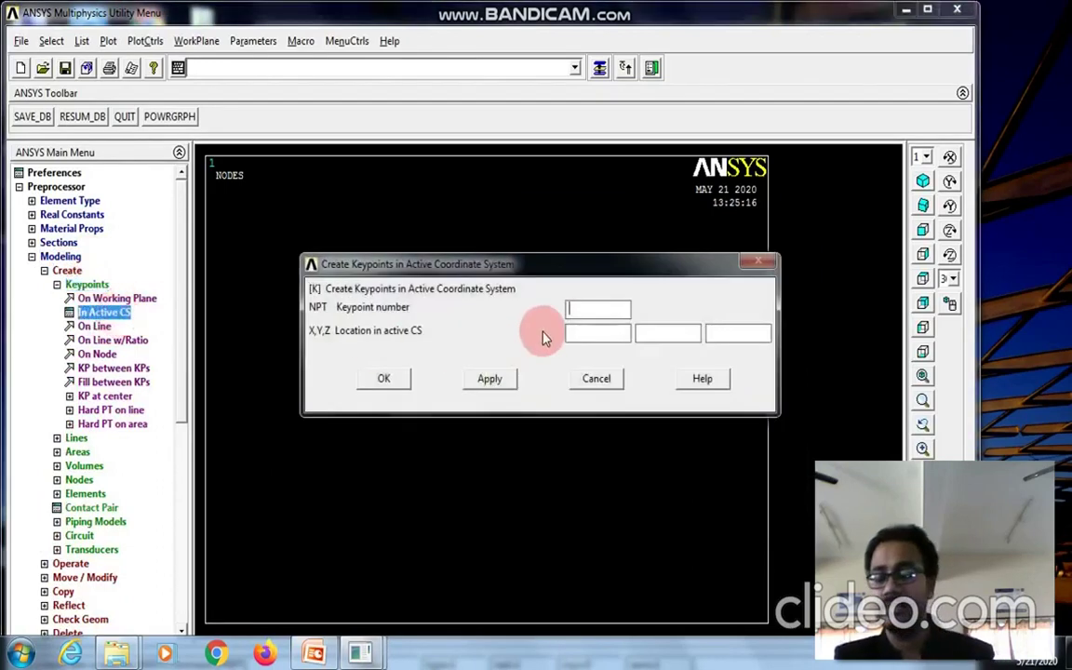
{"action": "type", "text": "1"}
{"action": "left_click", "coordinate": [602, 340]}
{"action": "type", "text": "0"}
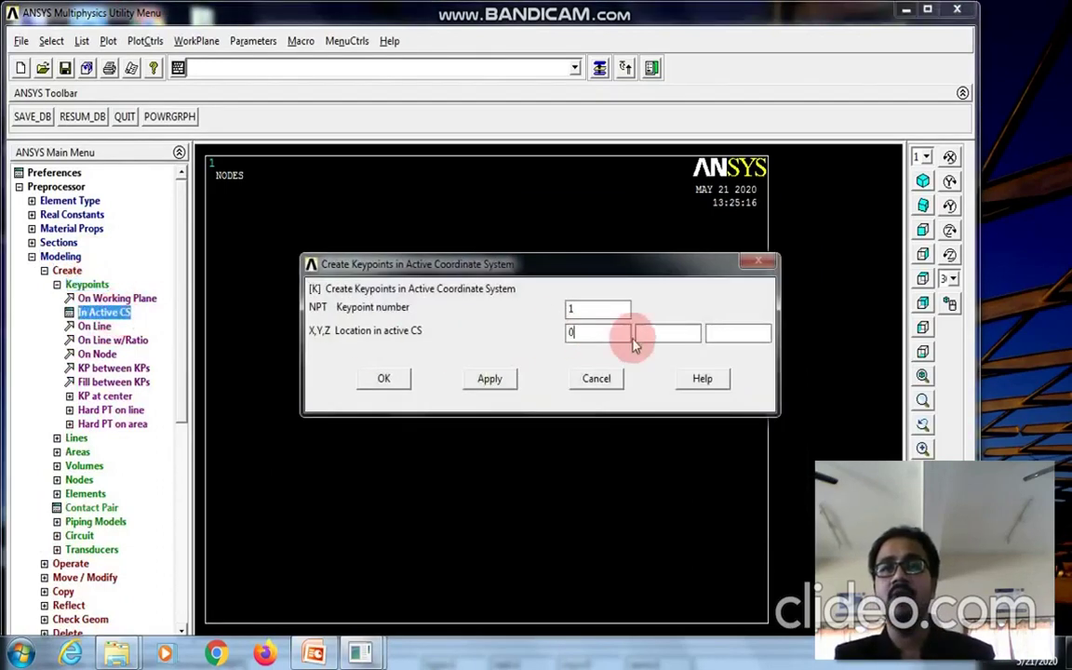
{"action": "left_click", "coordinate": [653, 334]}
{"action": "type", "text": "0"}
{"action": "left_click", "coordinate": [489, 379]}
- Enter keypoint 2 with X coordinate 200
{"action": "left_click", "coordinate": [572, 314]}
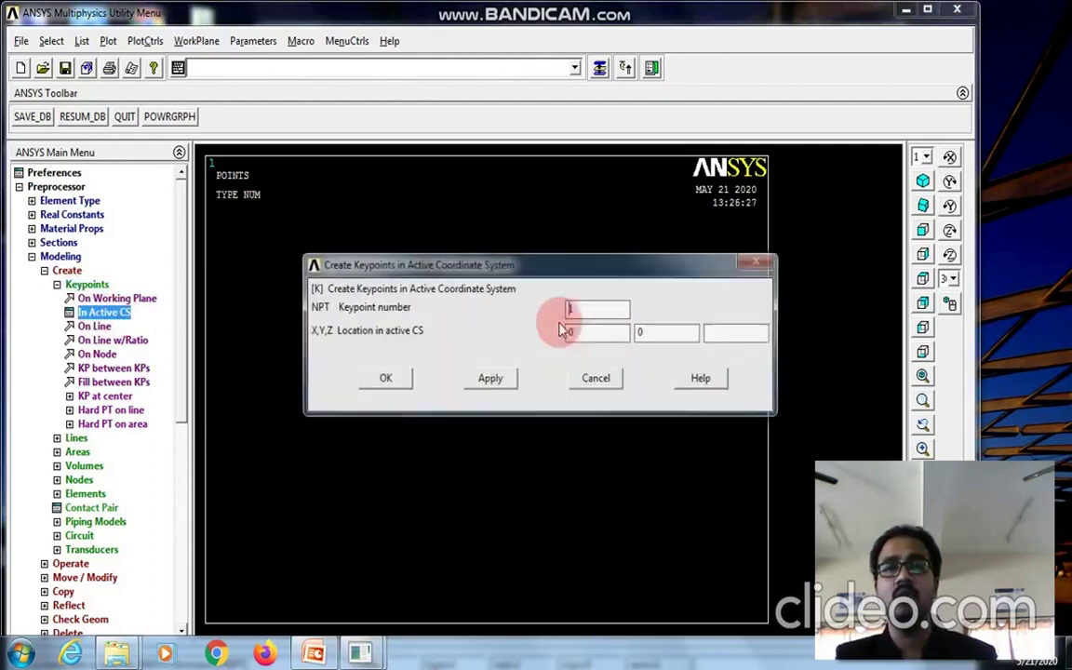
{"action": "type", "text": "2"}
{"action": "left_click", "coordinate": [578, 332]}
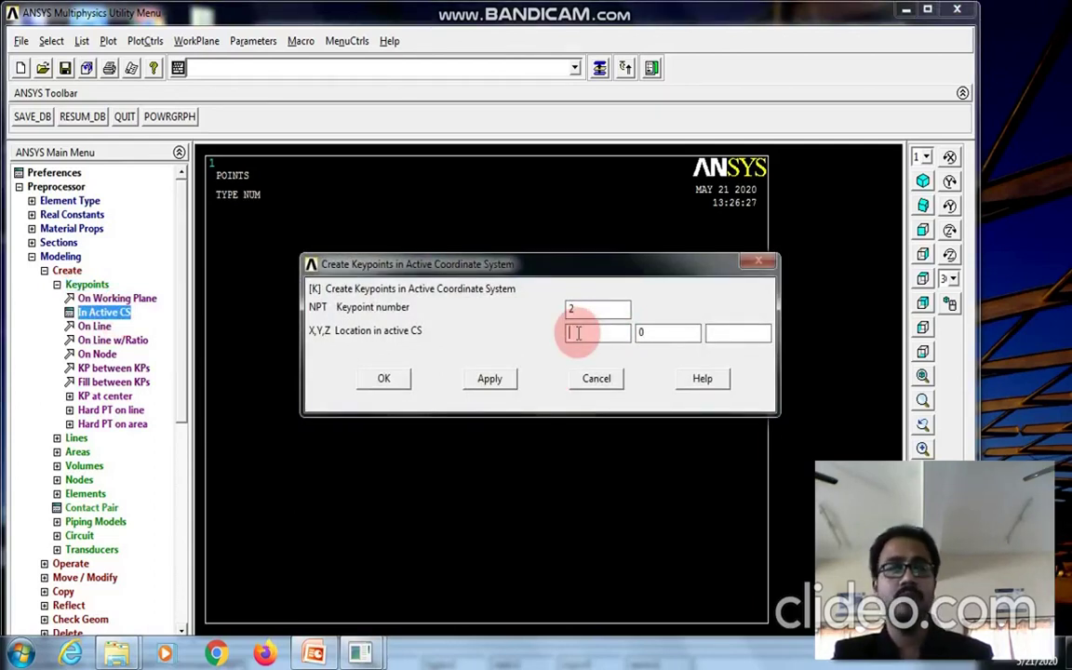
{"action": "type", "text": "200"}
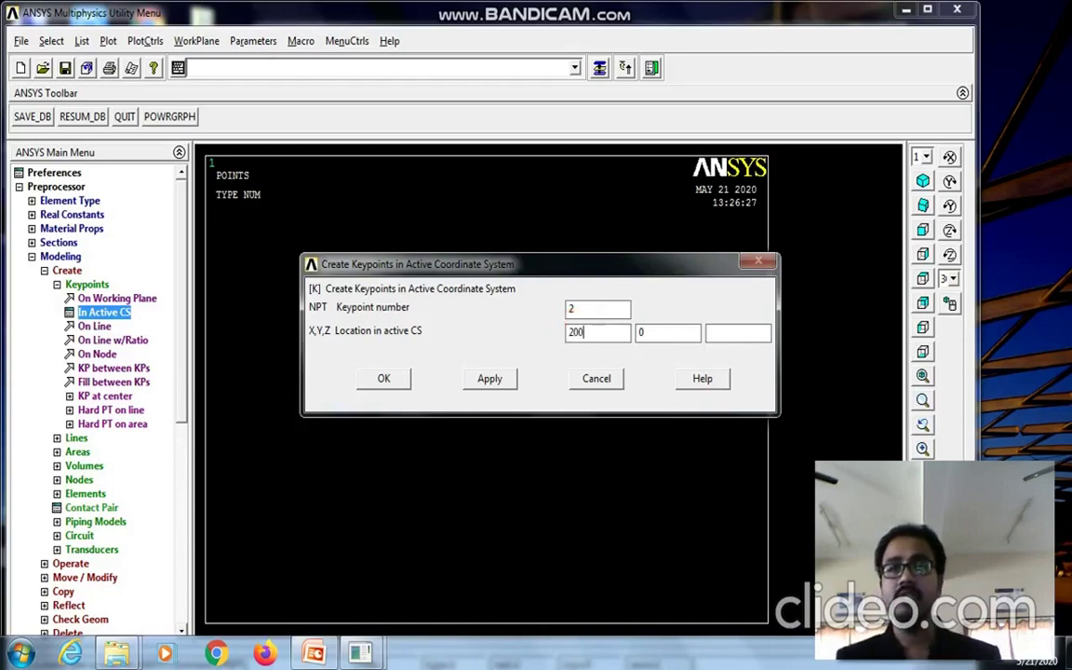
- Finish keypoint 2 at (200, 0) and draw a straight line from keypoint 1 to keypoint 2
{"action": "left_click", "coordinate": [384, 379]}
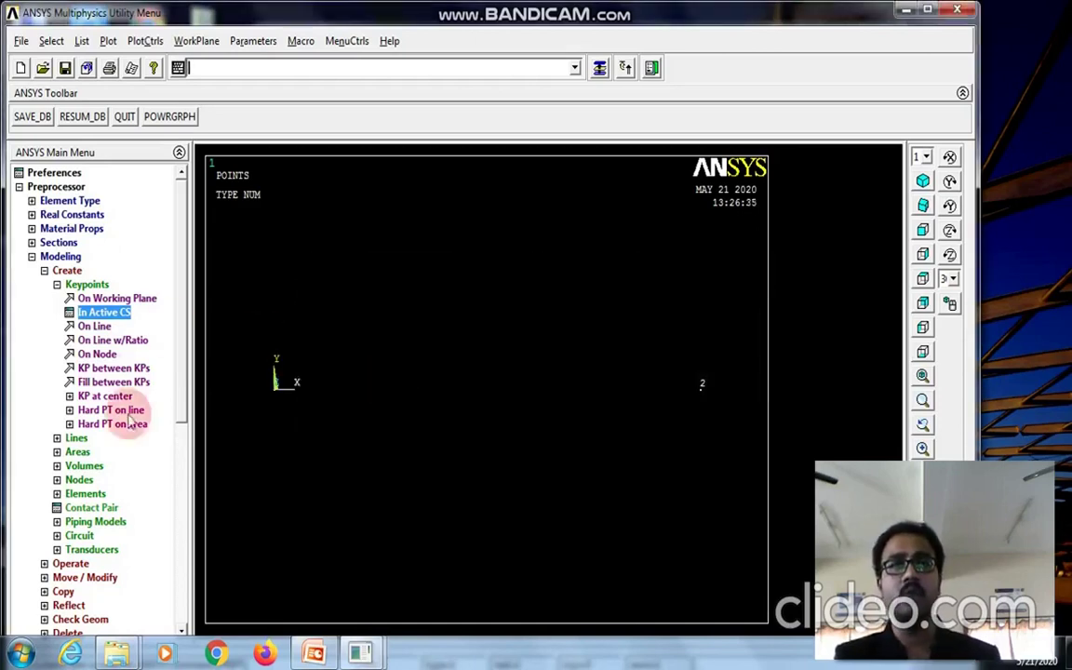
{"action": "left_click", "coordinate": [77, 439]}
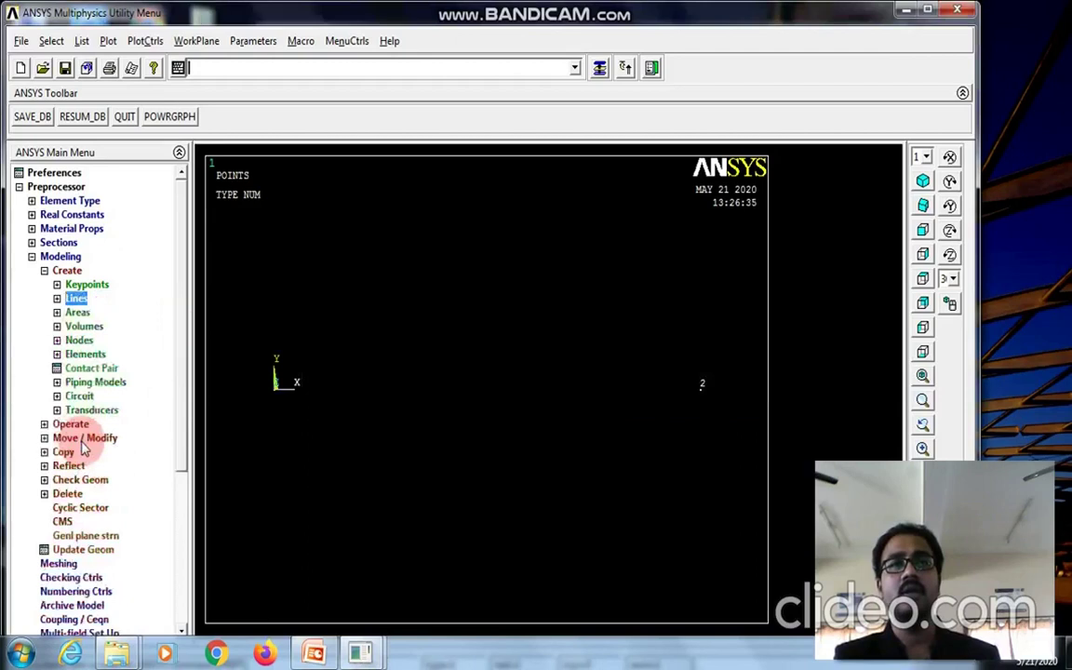
{"action": "left_click", "coordinate": [89, 312]}
{"action": "left_click", "coordinate": [117, 327]}
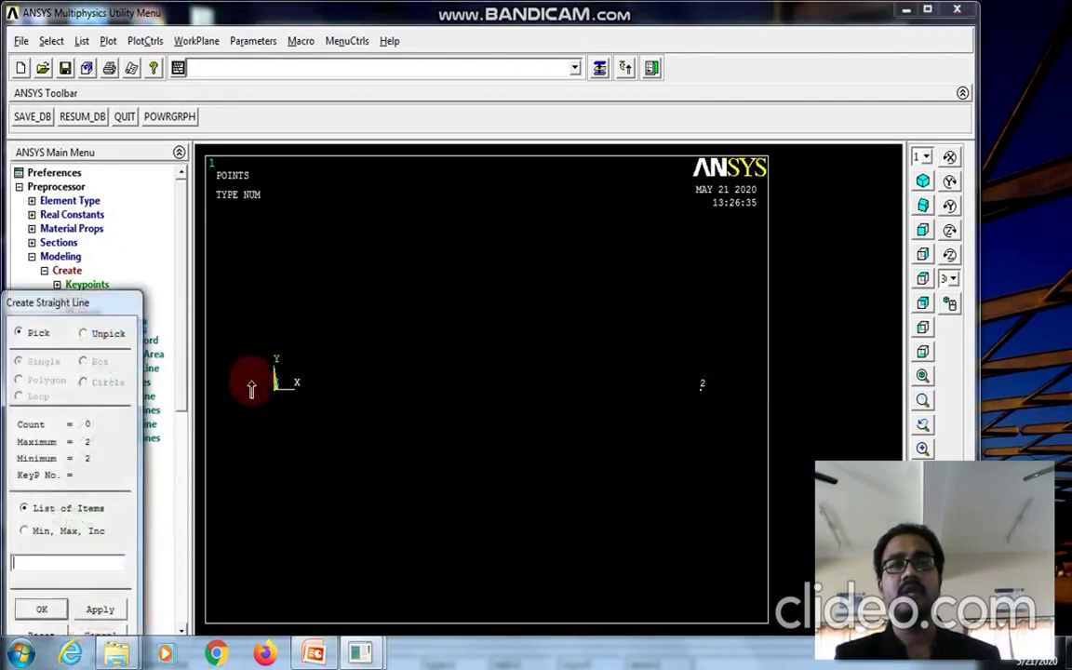
{"action": "left_click", "coordinate": [273, 389]}
{"action": "left_click", "coordinate": [719, 412]}
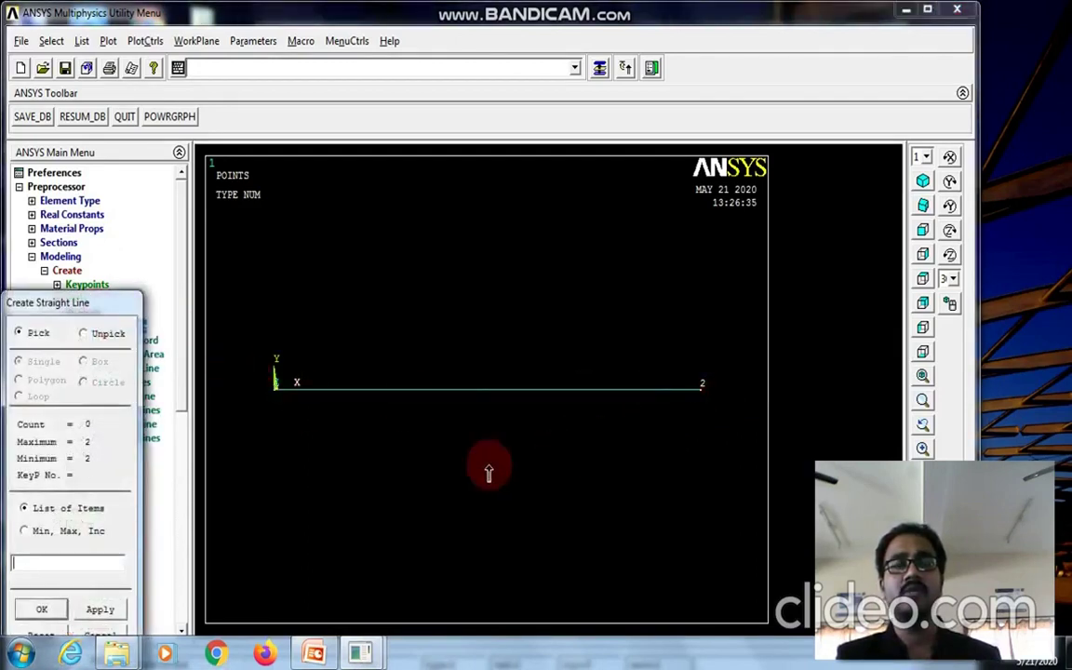
{"action": "left_click", "coordinate": [39, 609]}
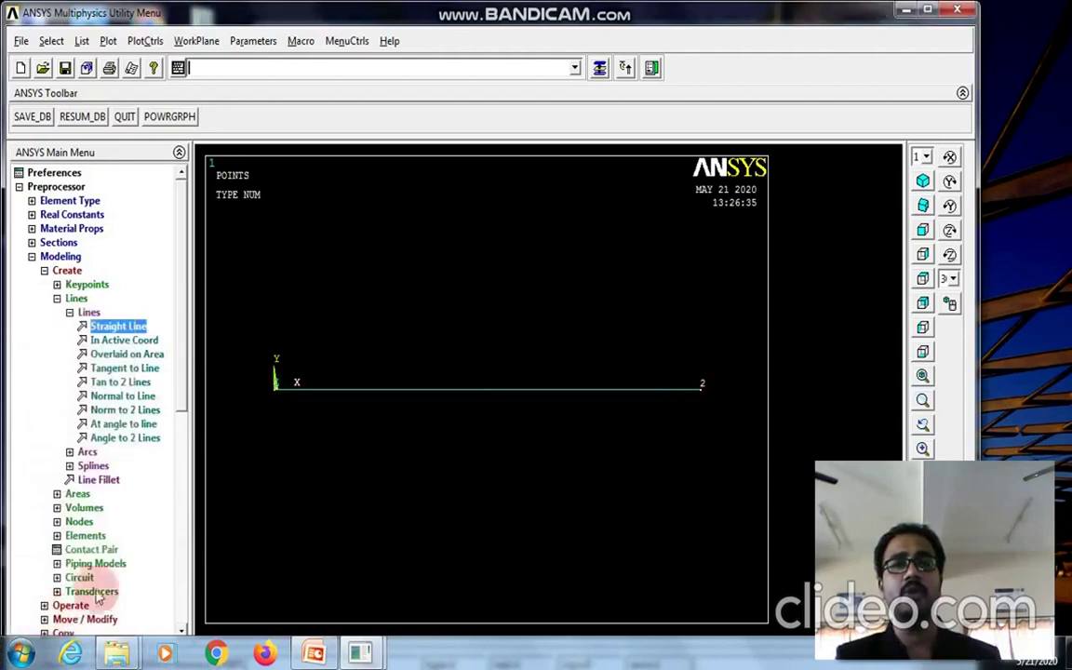
- Set the global element edge length to 10
{"action": "left_click", "coordinate": [61, 256]}
{"action": "left_click", "coordinate": [59, 270]}
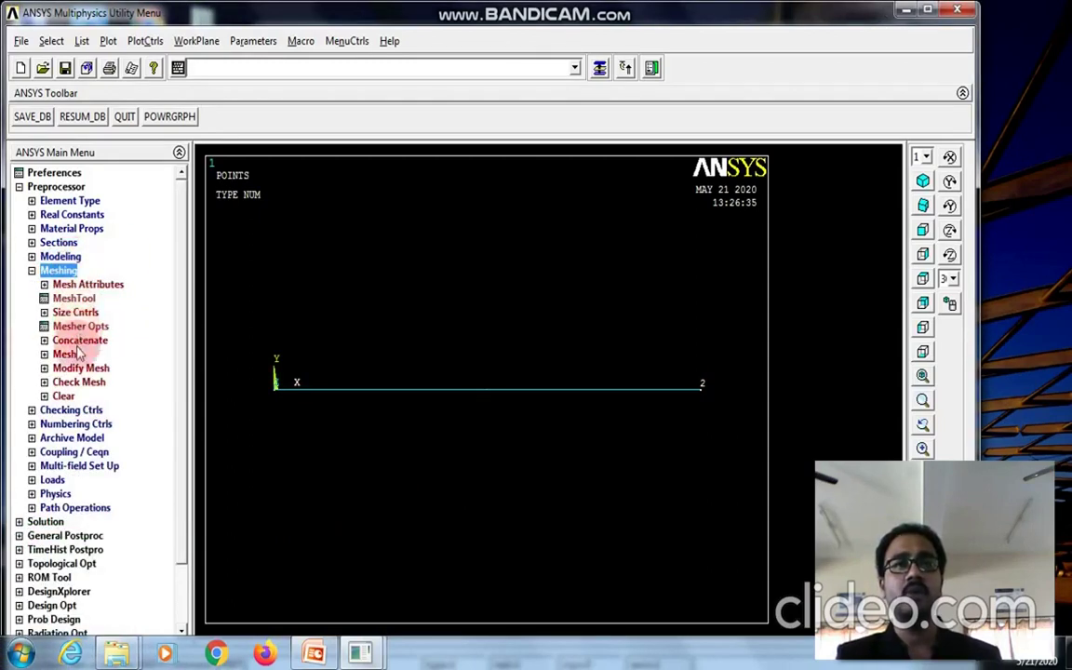
{"action": "left_click", "coordinate": [76, 313]}
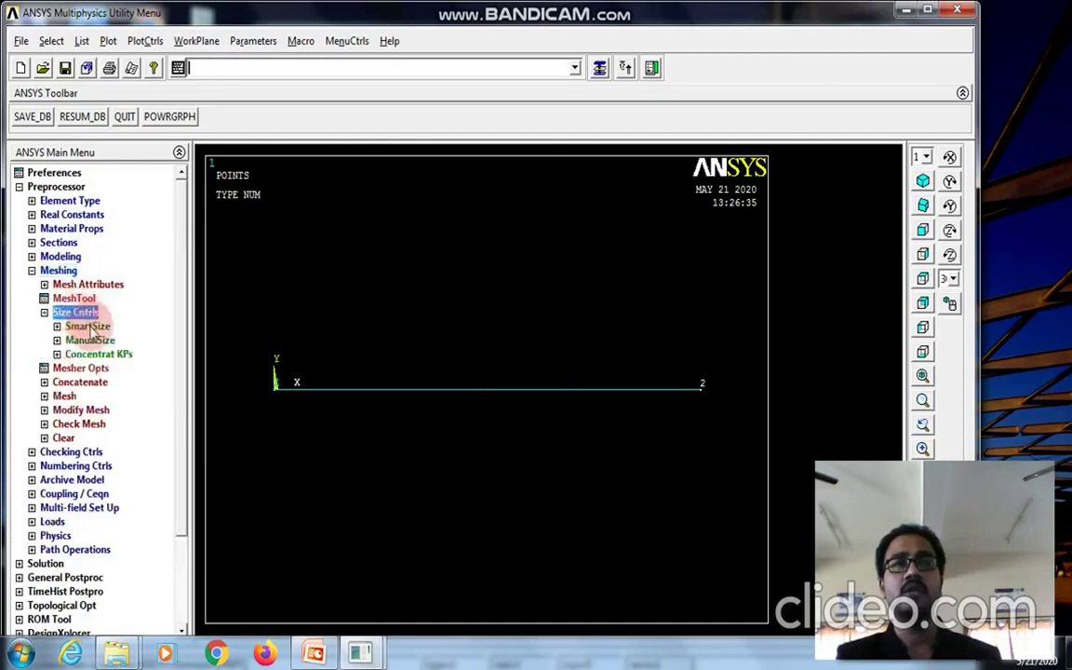
{"action": "left_click", "coordinate": [91, 341]}
{"action": "left_click", "coordinate": [93, 355]}
{"action": "left_click", "coordinate": [99, 369]}
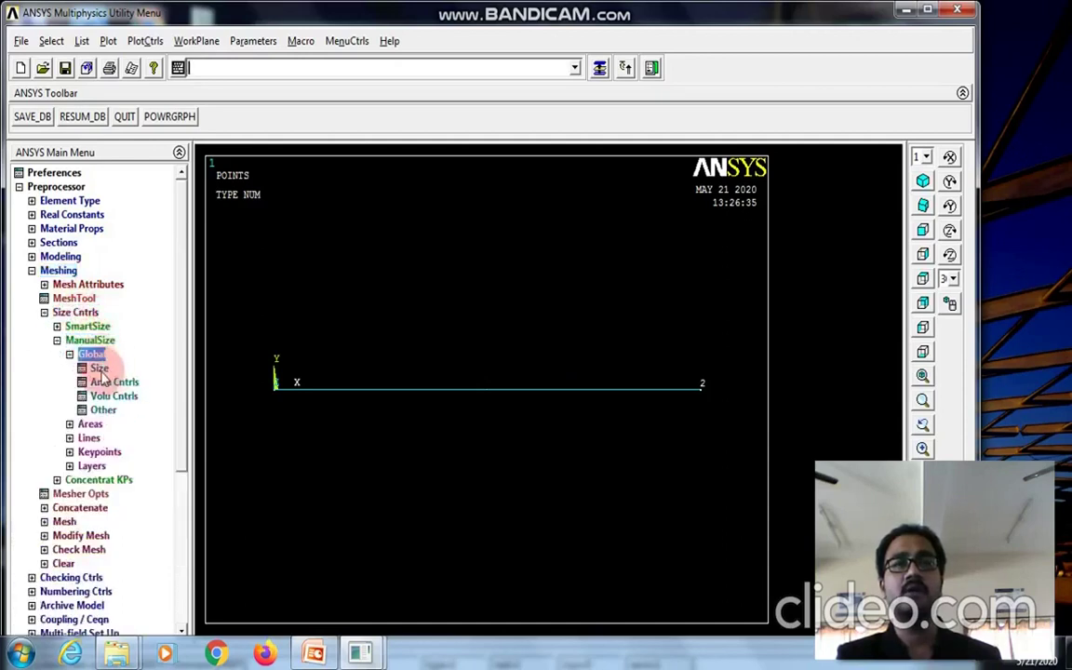
{"action": "left_click", "coordinate": [538, 299]}
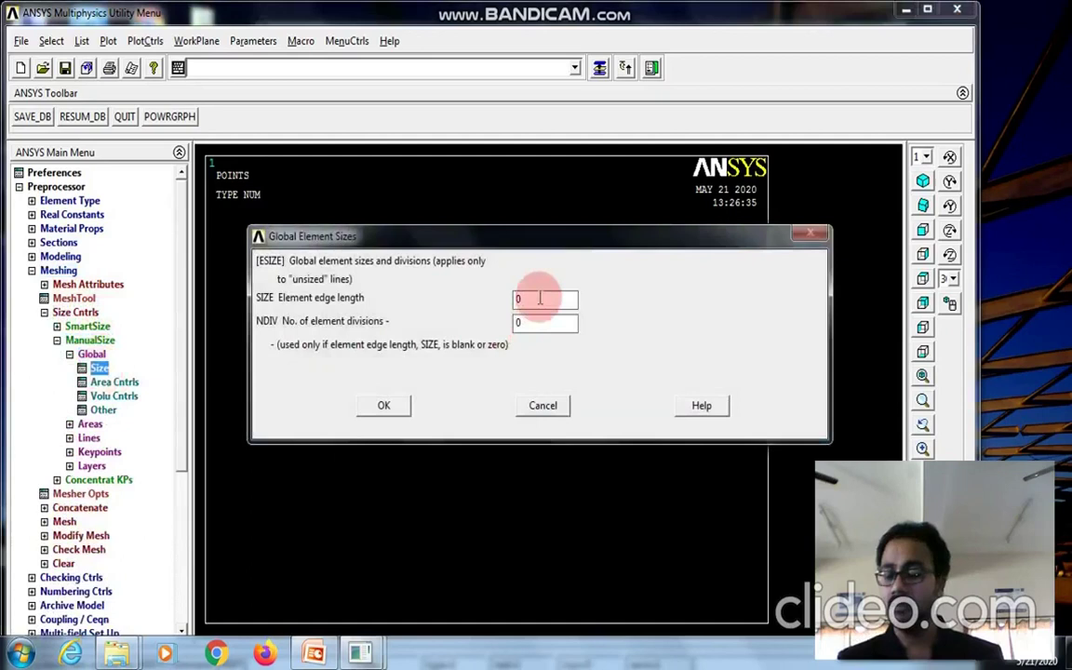
{"action": "type", "text": "1"}
{"action": "left_click", "coordinate": [385, 406]}
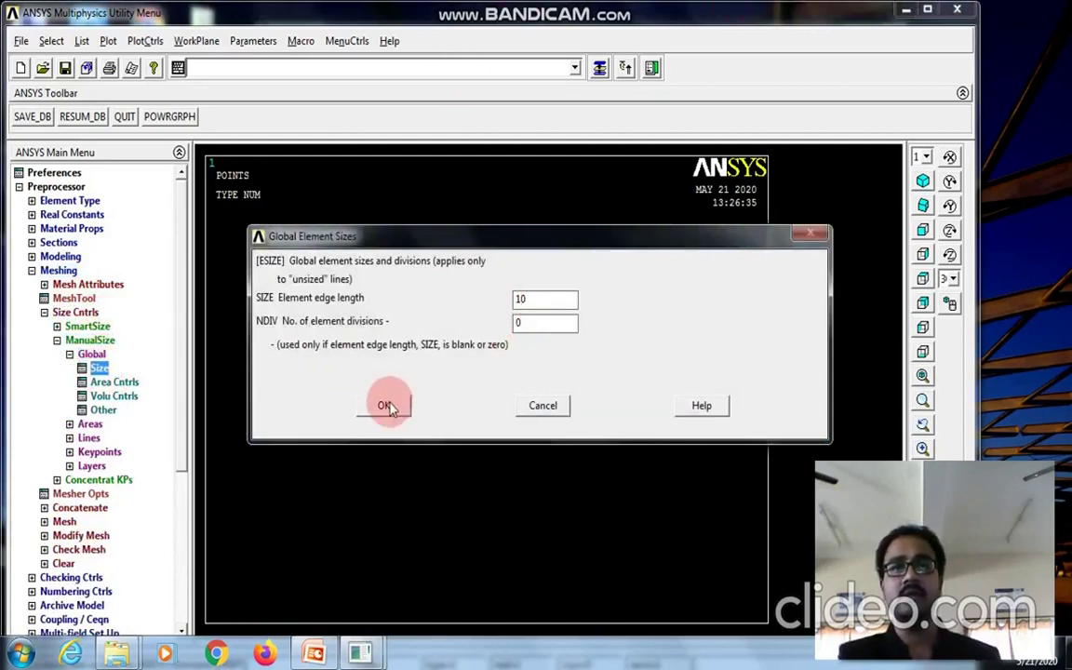
- Select the beam line for line meshing
{"action": "left_click", "coordinate": [67, 522]}
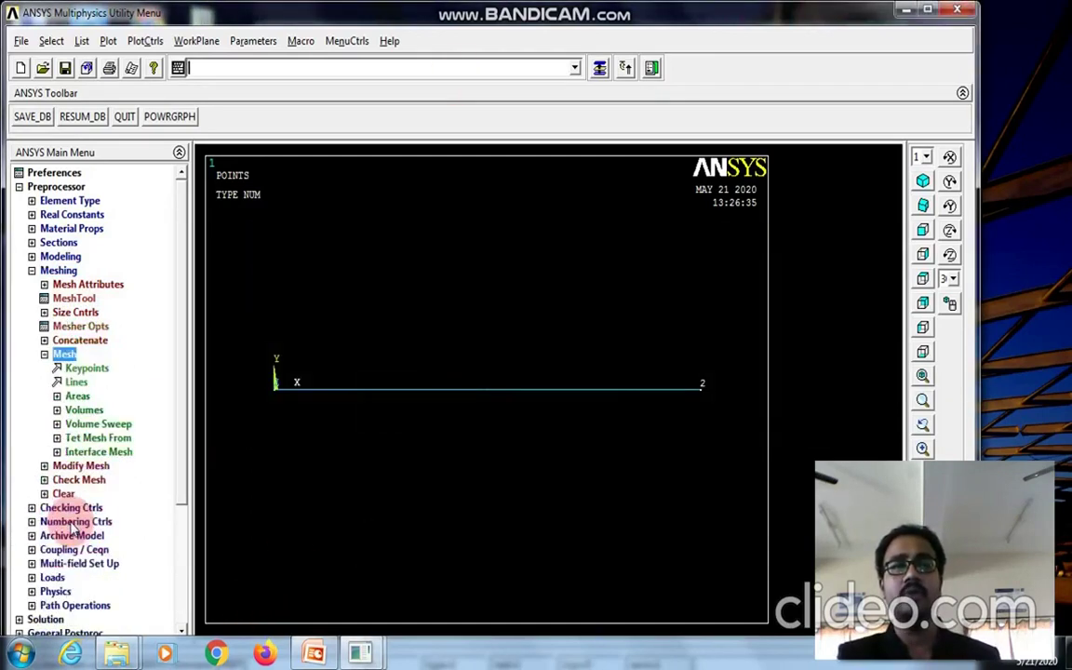
{"action": "left_click", "coordinate": [78, 386]}
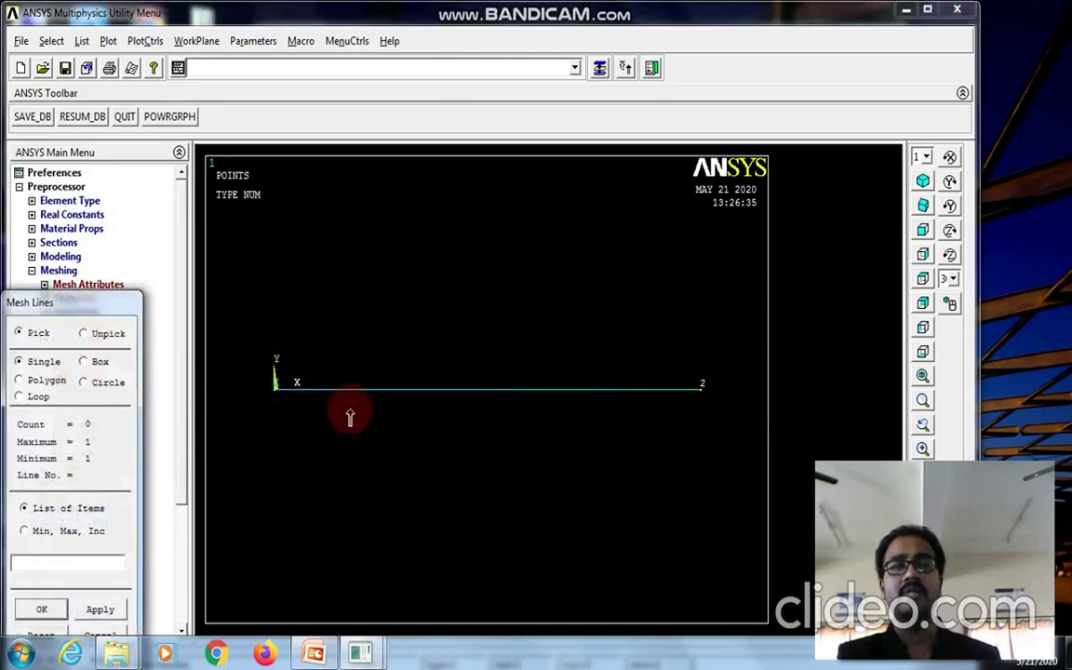
{"action": "left_click", "coordinate": [415, 398]}
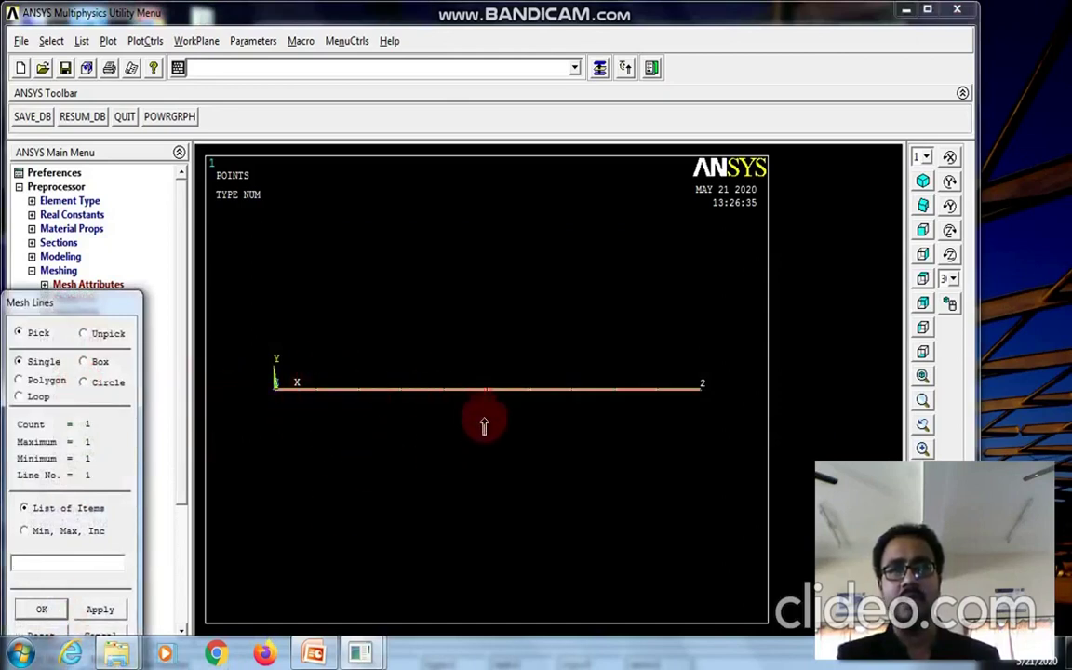
- Mesh the beam line, then constrain UY at both end keypoints as simple supports
{"action": "left_click", "coordinate": [42, 614]}
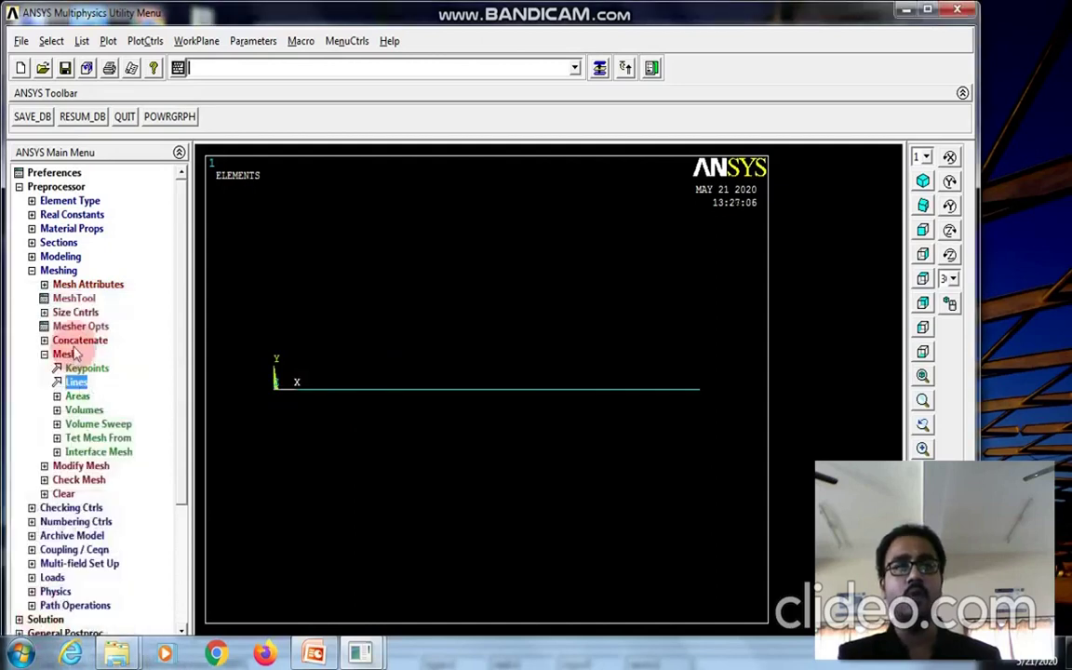
{"action": "left_click", "coordinate": [58, 270]}
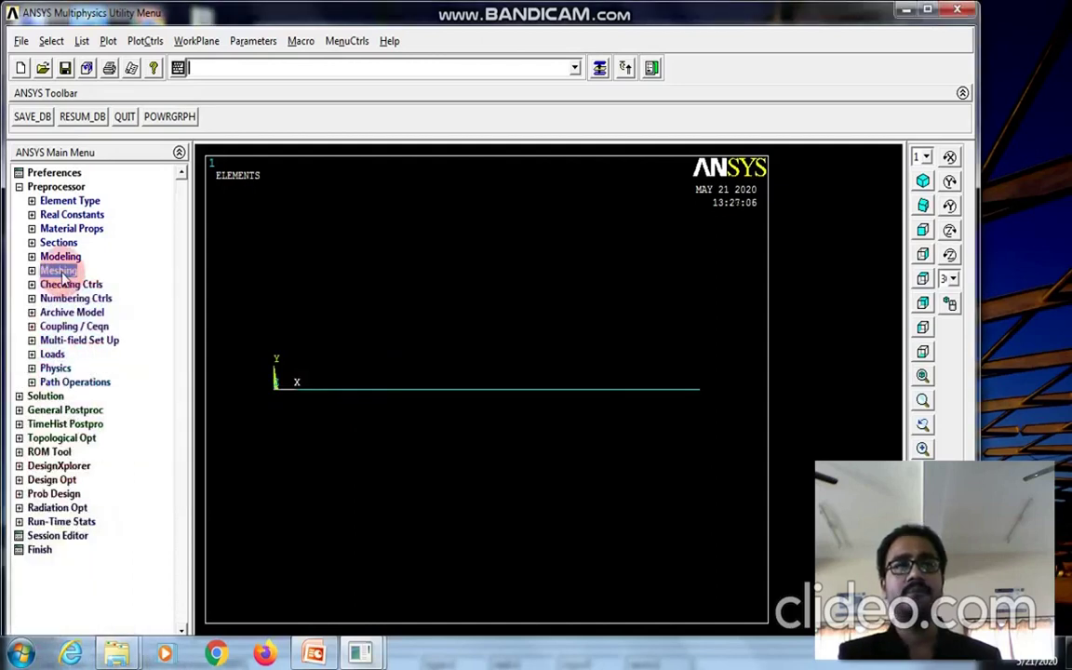
{"action": "left_click", "coordinate": [53, 355]}
{"action": "left_click", "coordinate": [81, 396]}
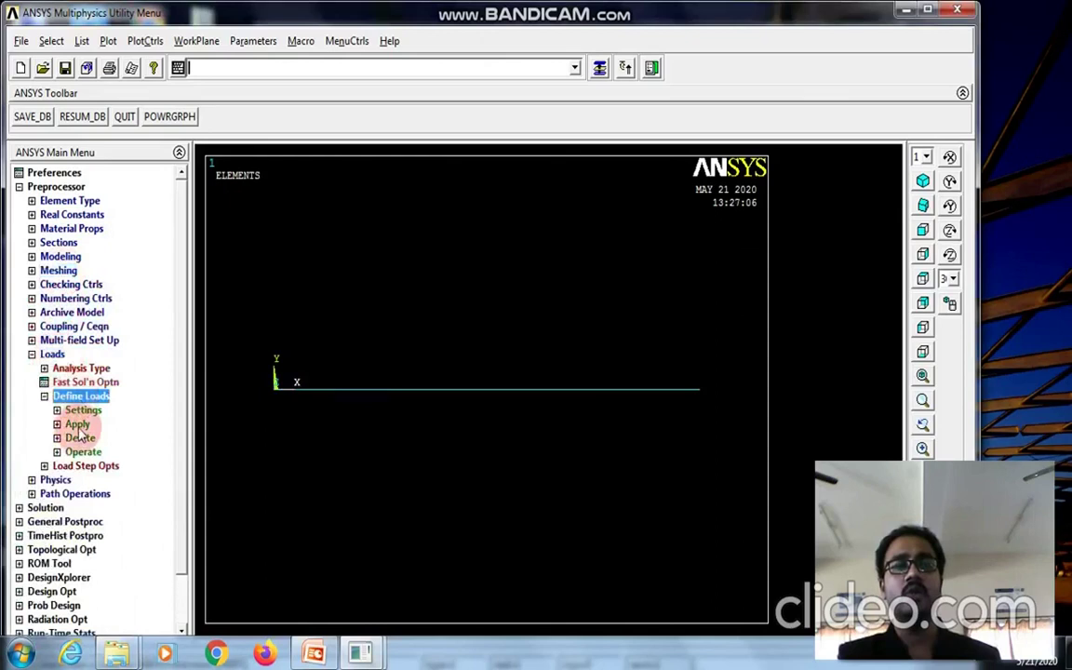
{"action": "left_click", "coordinate": [77, 424]}
{"action": "left_click", "coordinate": [99, 437]}
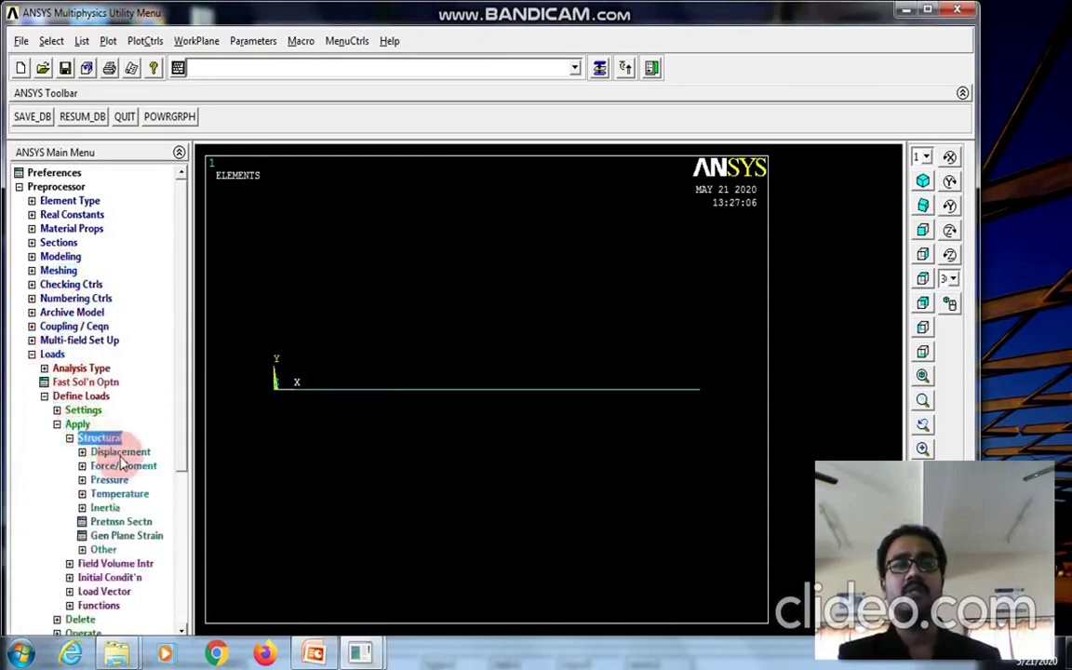
{"action": "left_click", "coordinate": [120, 453]}
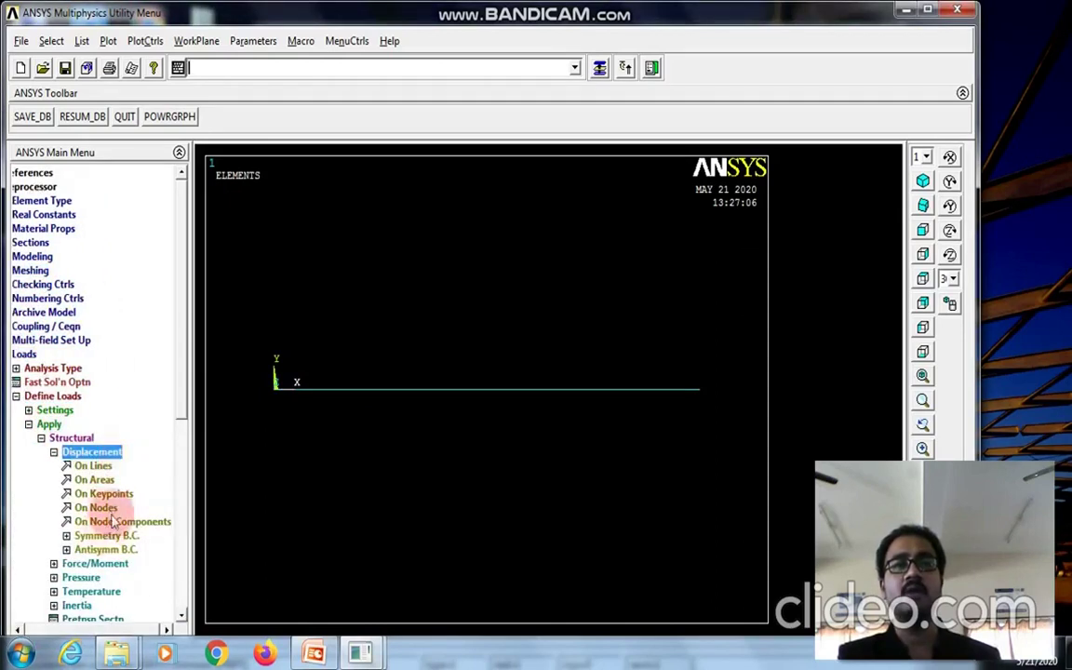
{"action": "left_click", "coordinate": [104, 493]}
{"action": "left_click", "coordinate": [267, 412]}
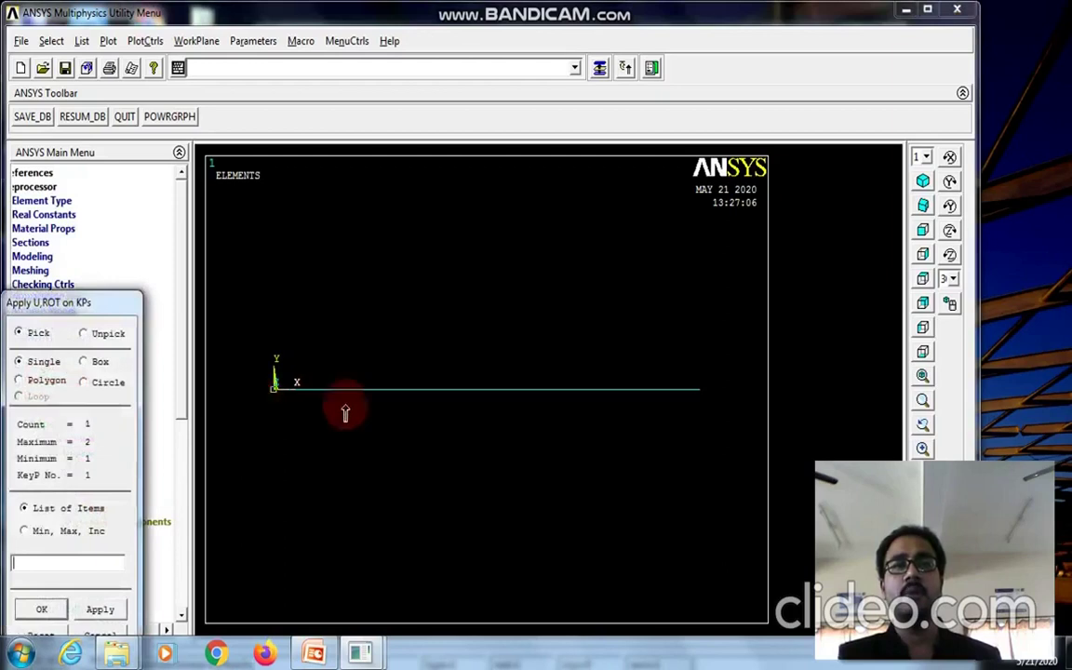
{"action": "left_click", "coordinate": [703, 409]}
{"action": "left_click", "coordinate": [100, 609]}
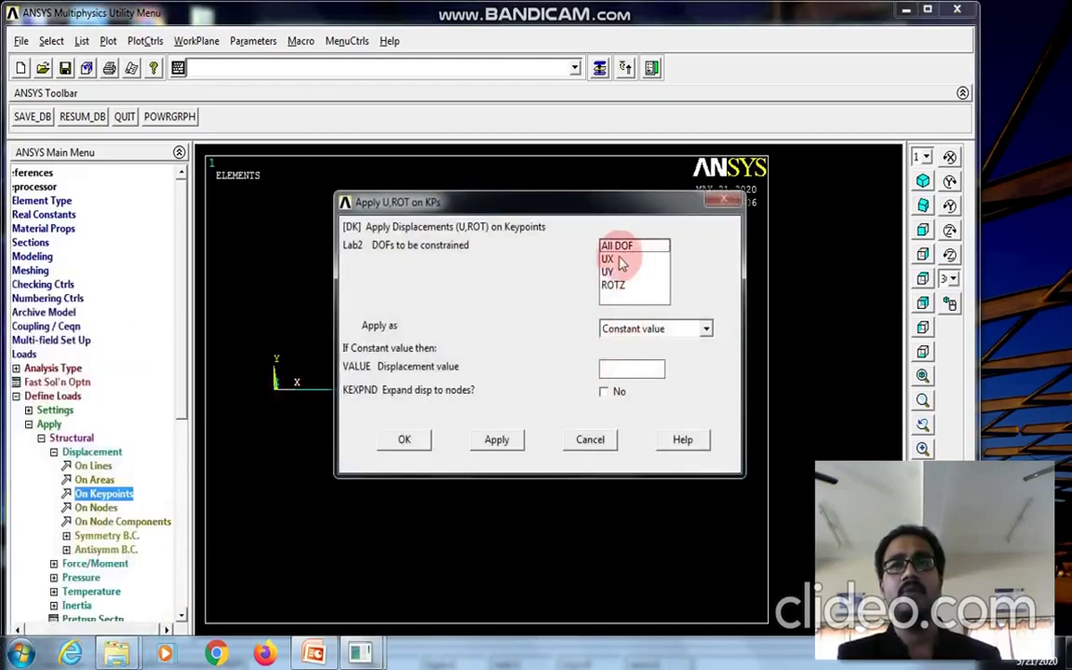
{"action": "left_click", "coordinate": [611, 271]}
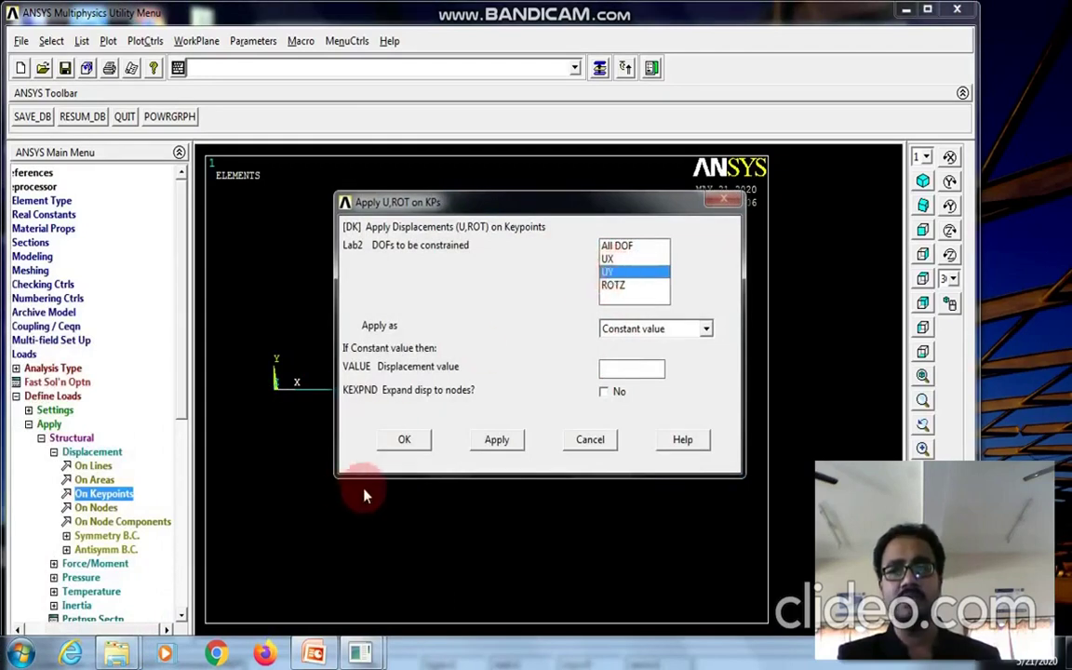
{"action": "left_click", "coordinate": [406, 444]}
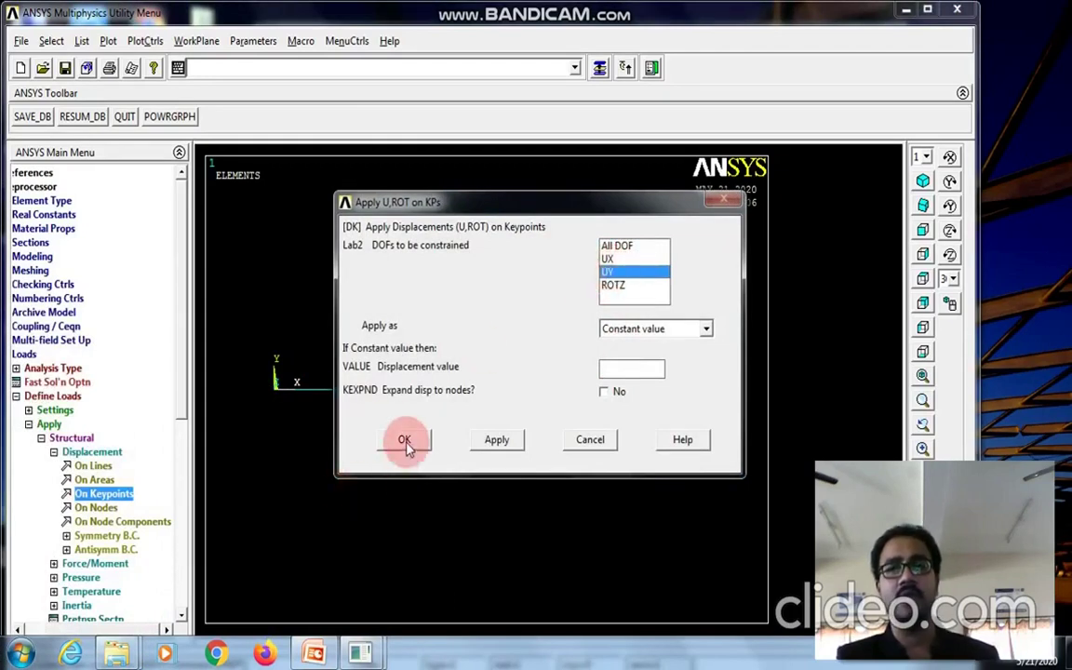
- Select all 20 beam elements for a beam pressure load
{"action": "left_click", "coordinate": [94, 579]}
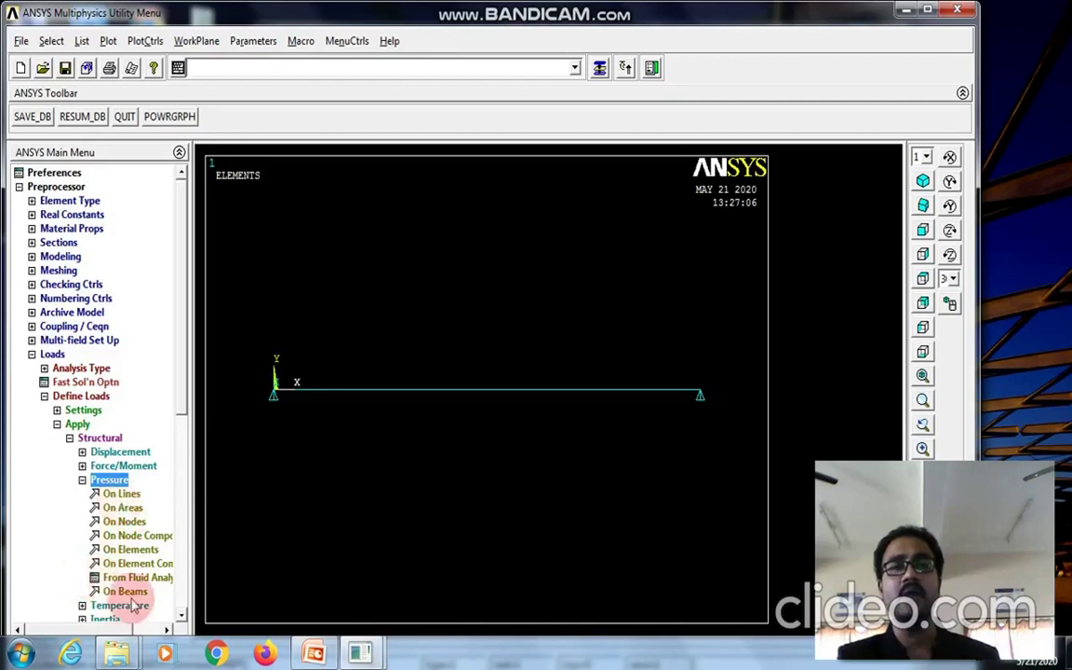
{"action": "left_click", "coordinate": [133, 593]}
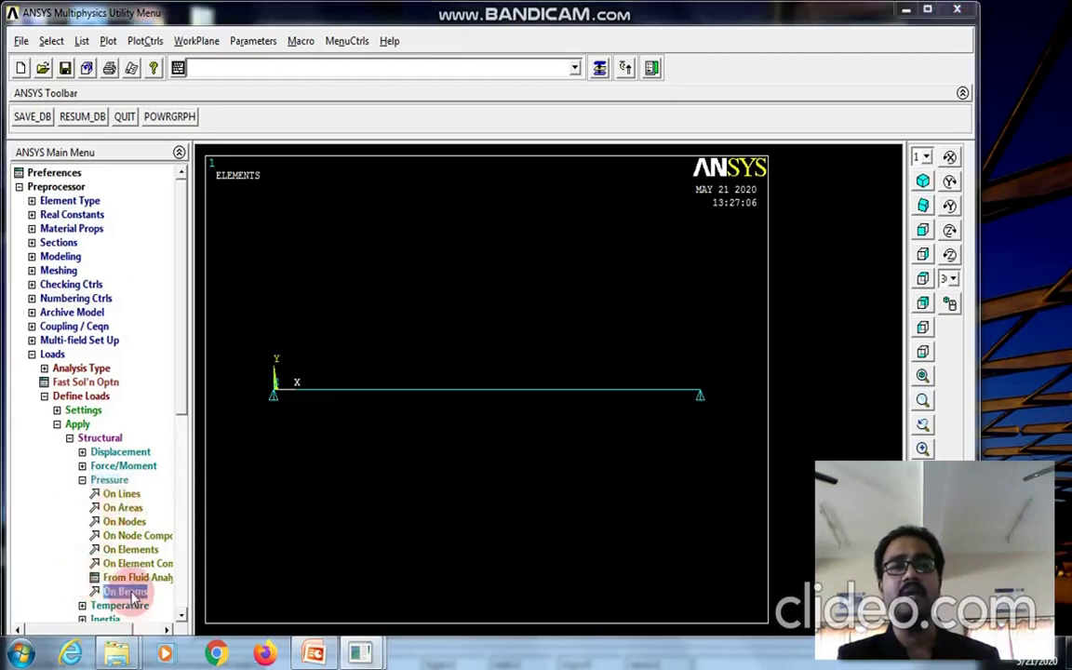
{"action": "left_click", "coordinate": [315, 405]}
{"action": "left_click", "coordinate": [328, 408]}
{"action": "left_click", "coordinate": [346, 406]}
{"action": "left_click", "coordinate": [369, 408]}
{"action": "left_click", "coordinate": [381, 410]}
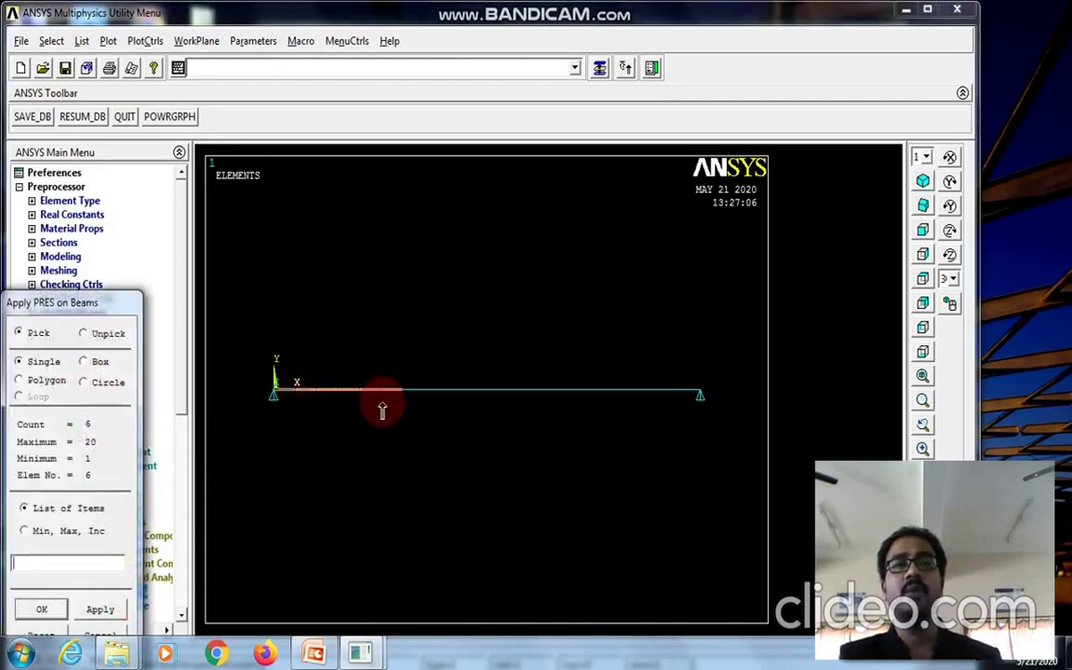
{"action": "left_click", "coordinate": [411, 413]}
{"action": "left_click", "coordinate": [435, 416]}
{"action": "left_click", "coordinate": [465, 417]}
{"action": "left_click", "coordinate": [479, 416]}
{"action": "left_click", "coordinate": [500, 413]}
{"action": "left_click", "coordinate": [521, 413]}
{"action": "left_click", "coordinate": [542, 415]}
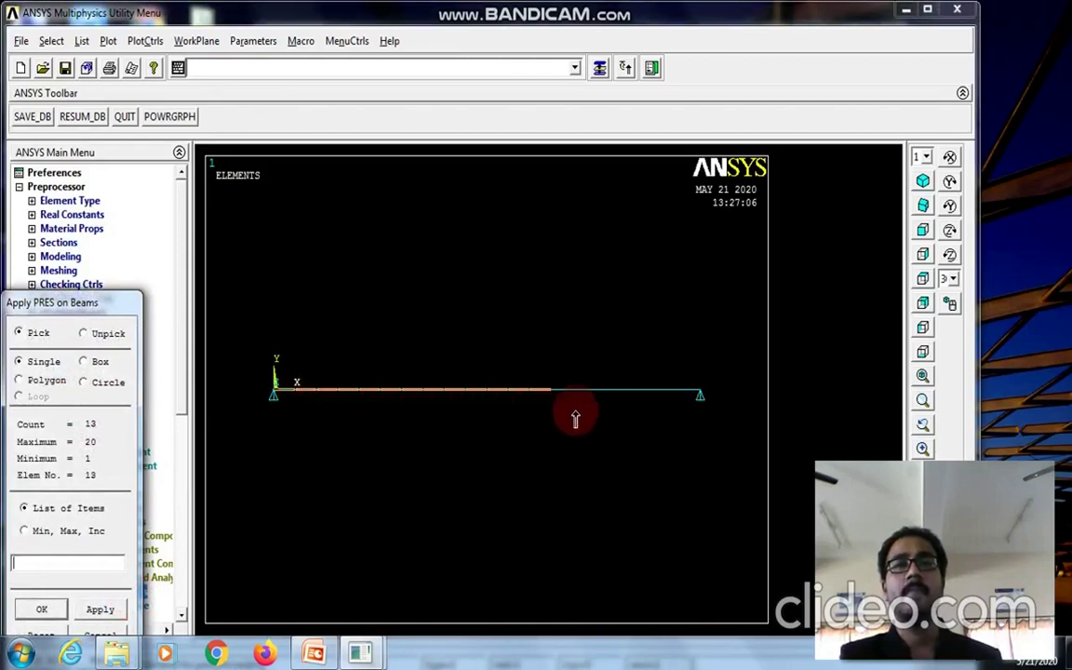
{"action": "left_click", "coordinate": [585, 417]}
{"action": "left_click", "coordinate": [606, 419]}
{"action": "left_click", "coordinate": [628, 420]}
{"action": "left_click", "coordinate": [572, 424]}
{"action": "left_click", "coordinate": [641, 411]}
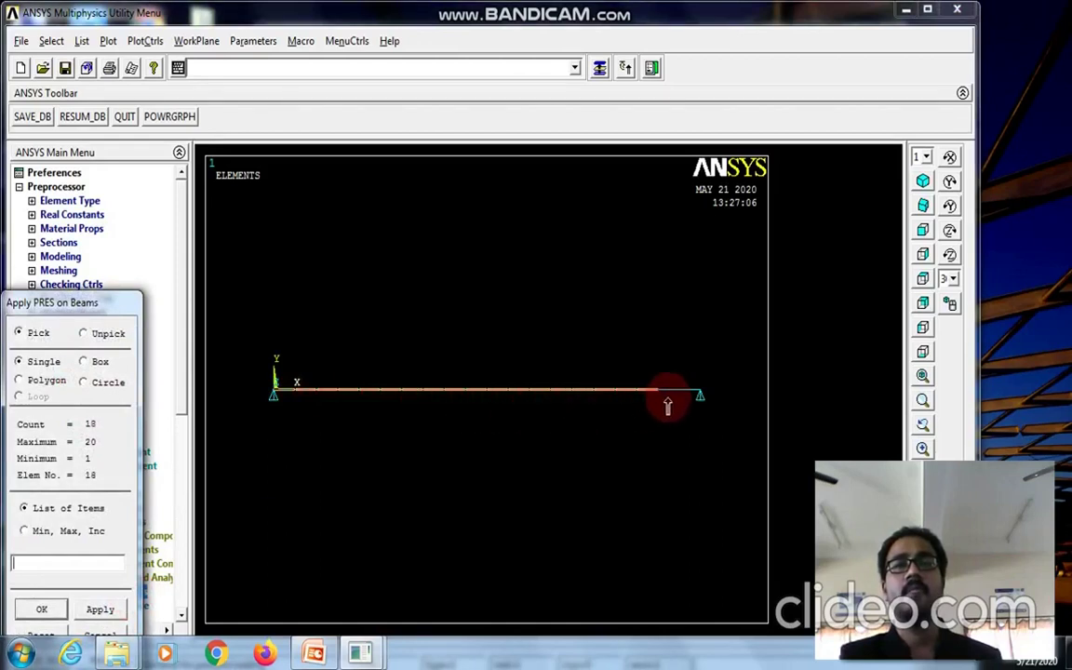
{"action": "left_click", "coordinate": [668, 407]}
{"action": "left_click", "coordinate": [696, 397]}
{"action": "left_click", "coordinate": [99, 610]}
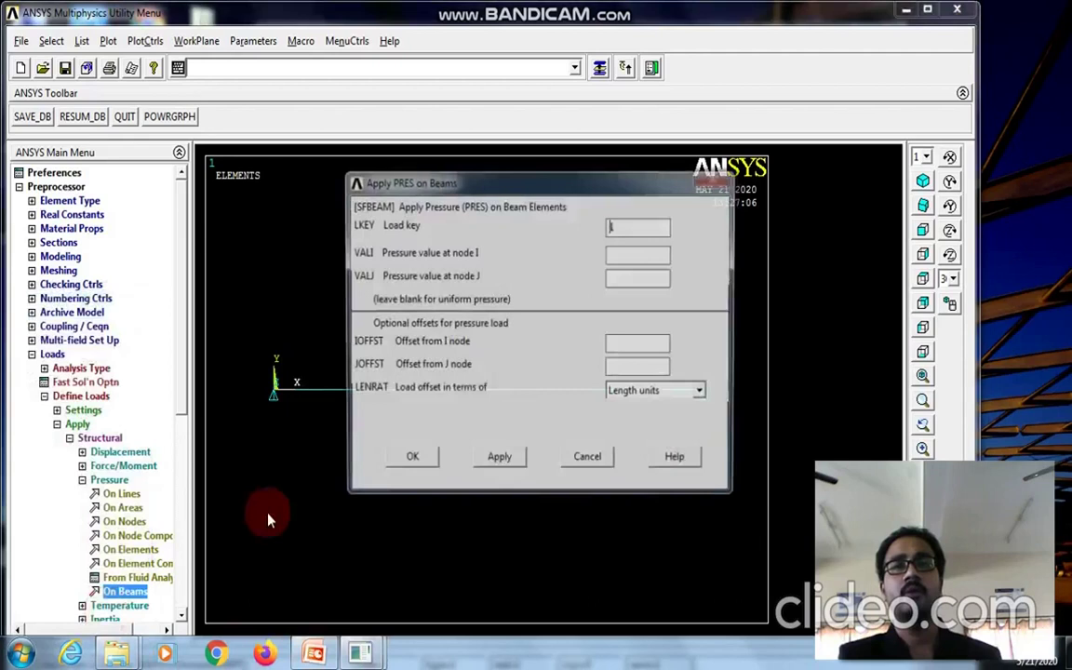
- Apply pressure 120 at nodes I and J and dismiss the warning
{"action": "type", "text": "120"}
{"action": "left_click", "coordinate": [628, 279]}
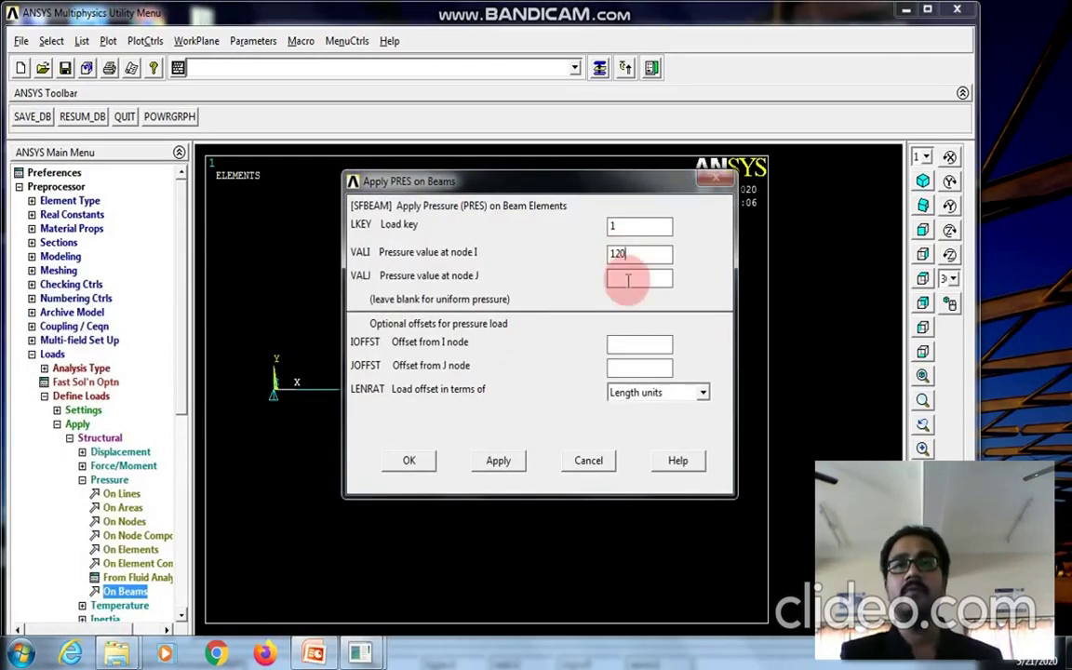
{"action": "type", "text": "120"}
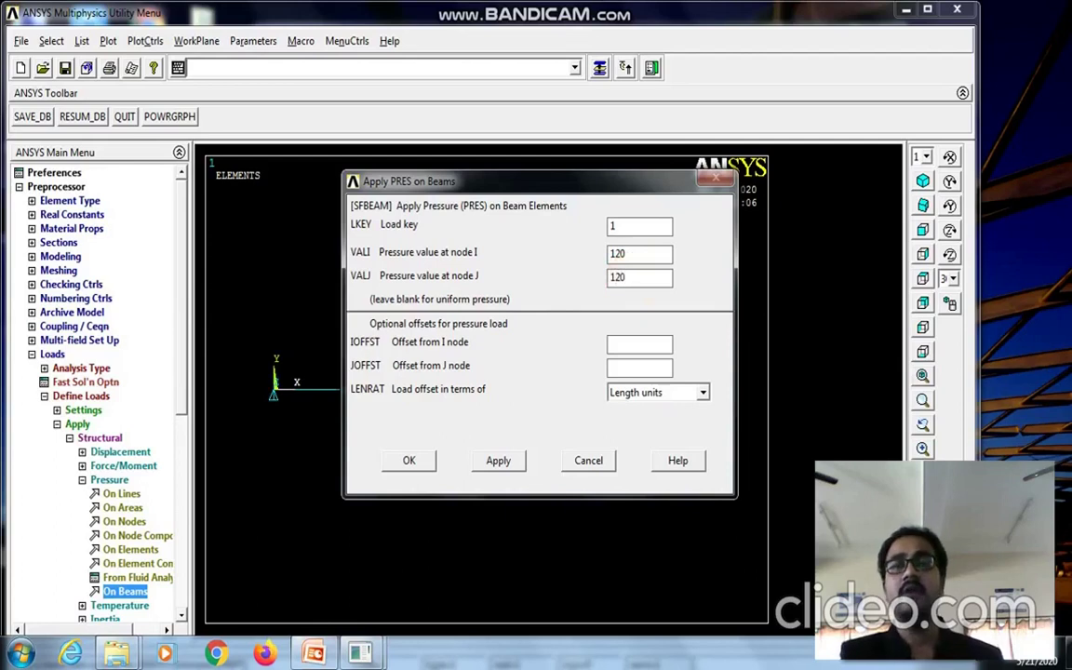
{"action": "left_click", "coordinate": [414, 461]}
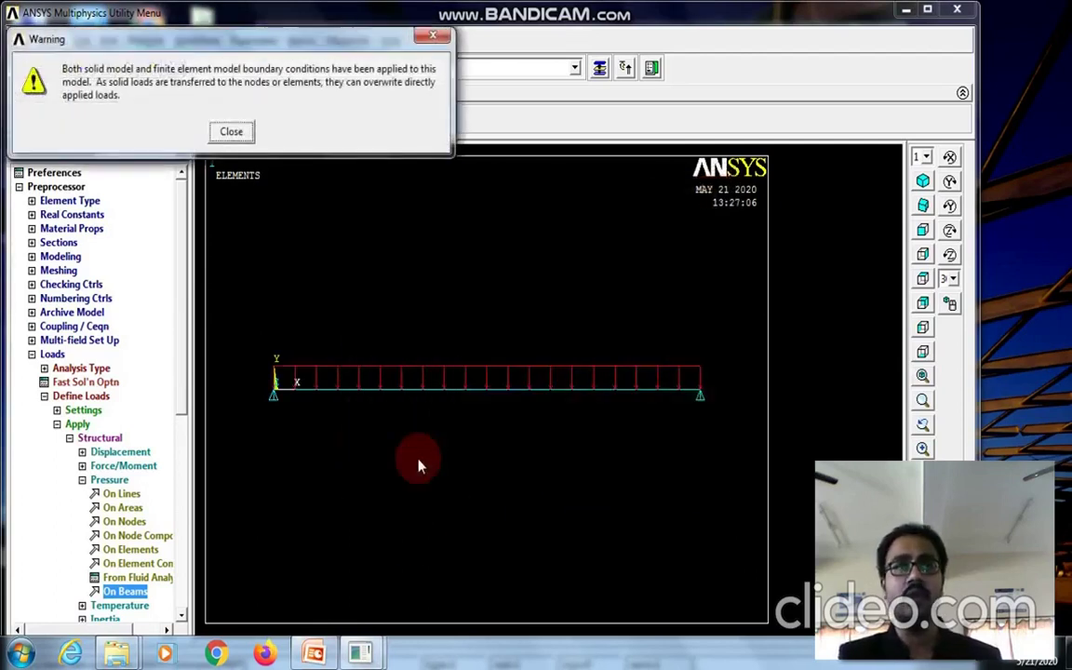
{"action": "left_click", "coordinate": [231, 131]}
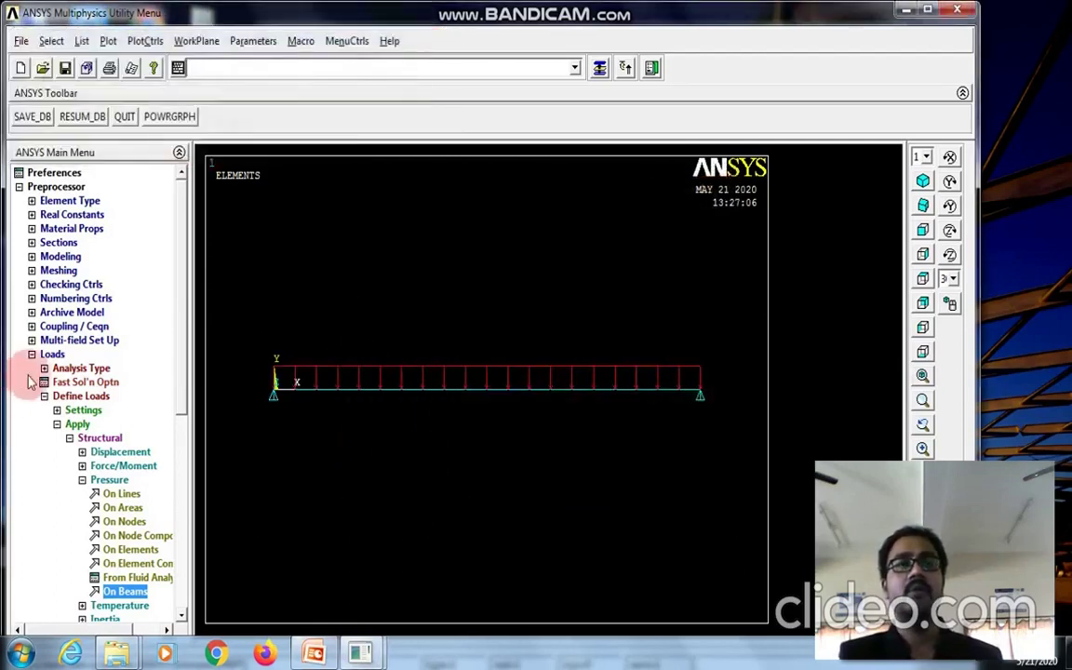
- Solve the current load step and close the 'Solution is done' note and status listing
{"action": "left_click", "coordinate": [48, 353]}
{"action": "left_click", "coordinate": [42, 399]}
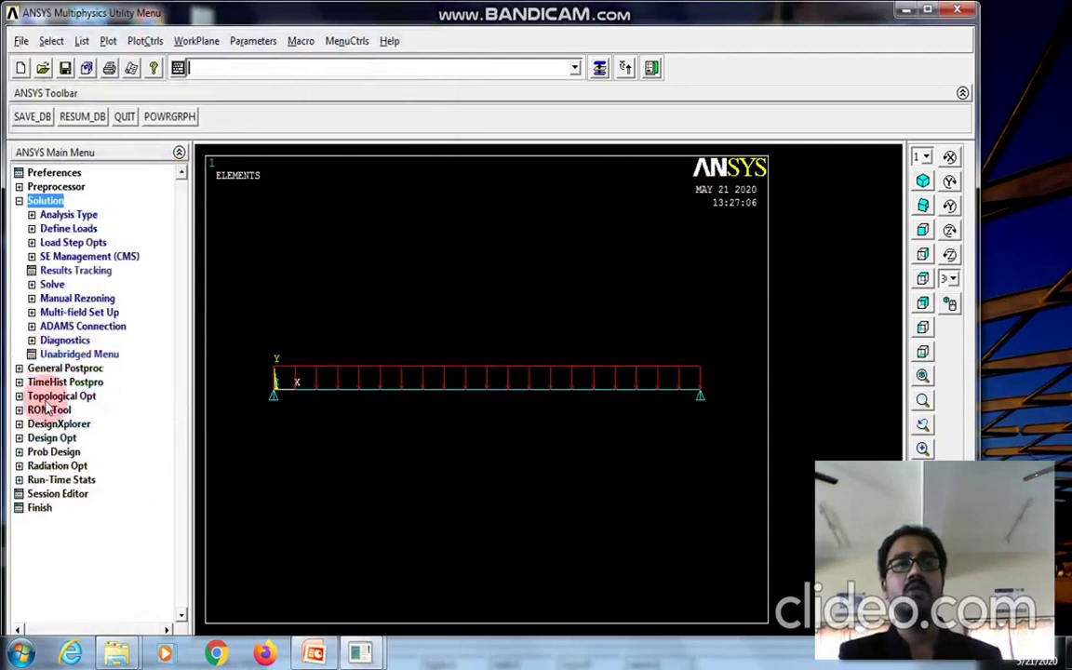
{"action": "left_click", "coordinate": [52, 284]}
{"action": "left_click", "coordinate": [73, 297]}
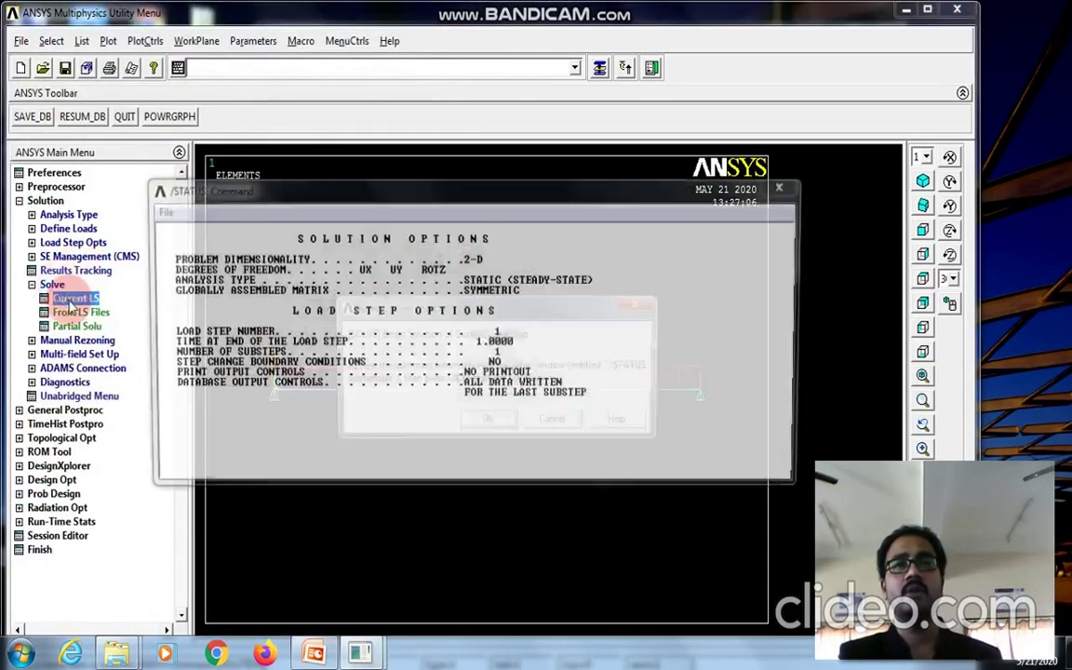
{"action": "left_click", "coordinate": [471, 419]}
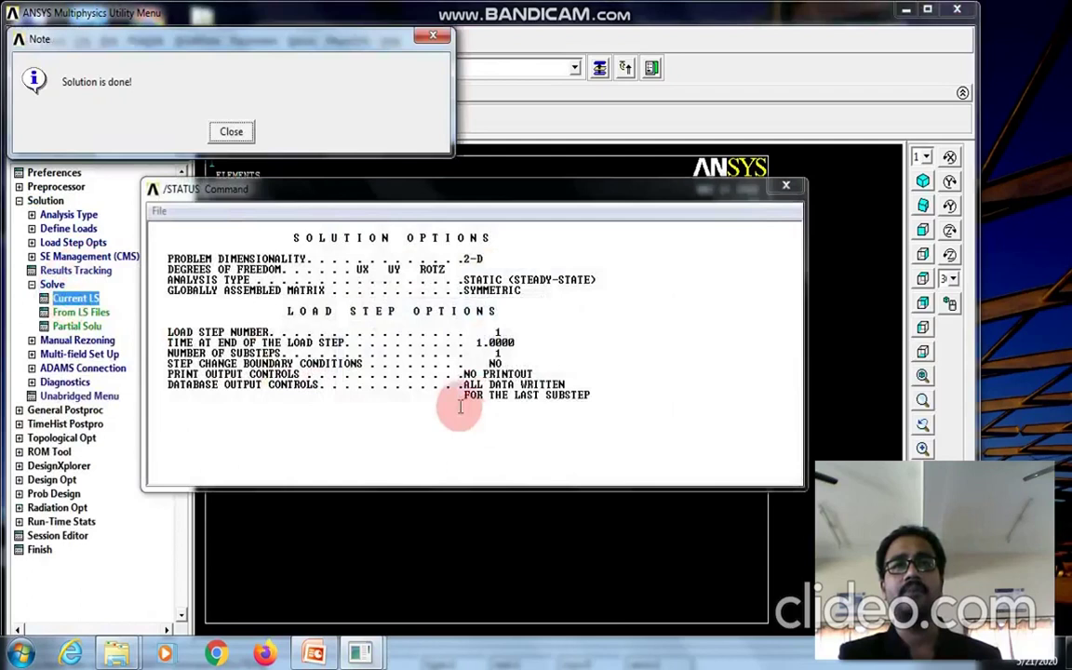
{"action": "left_click", "coordinate": [230, 132]}
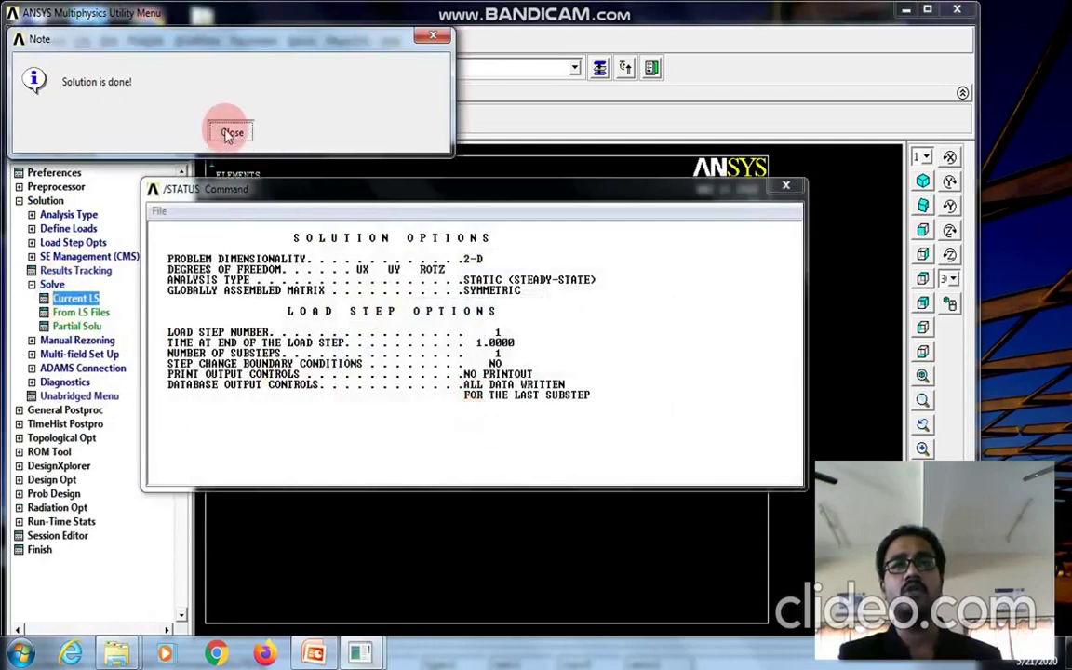
{"action": "left_click", "coordinate": [786, 185]}
{"action": "left_click", "coordinate": [98, 411]}
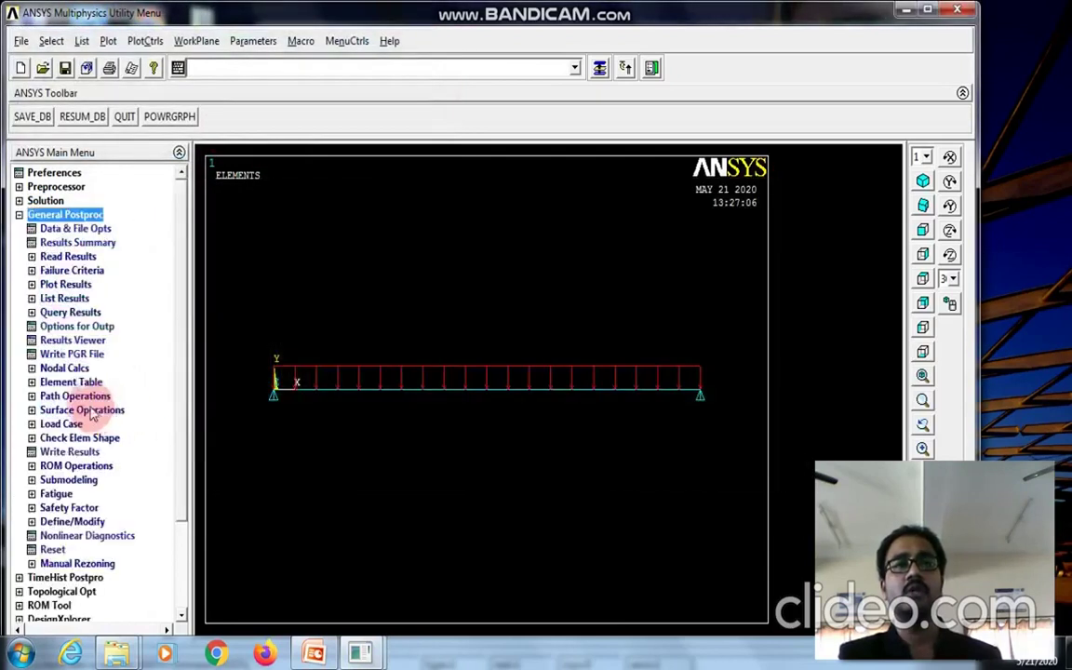
- Plot the deformed beam over its undeformed outline, showing DMX 0.892857
{"action": "left_click", "coordinate": [75, 285]}
{"action": "left_click", "coordinate": [76, 298]}
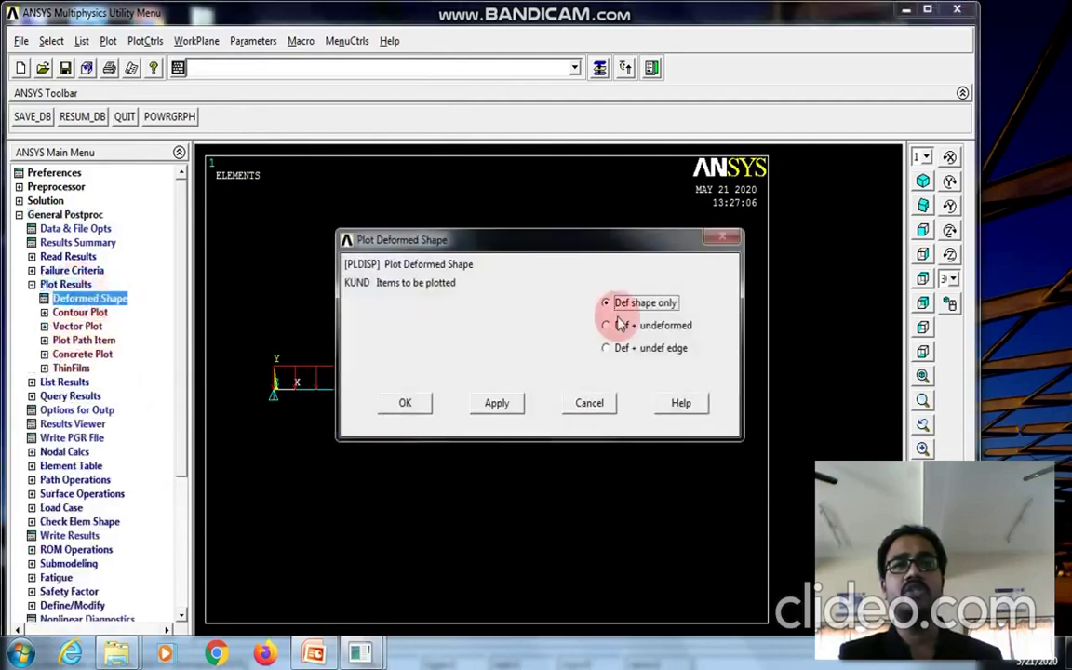
{"action": "left_click", "coordinate": [618, 325]}
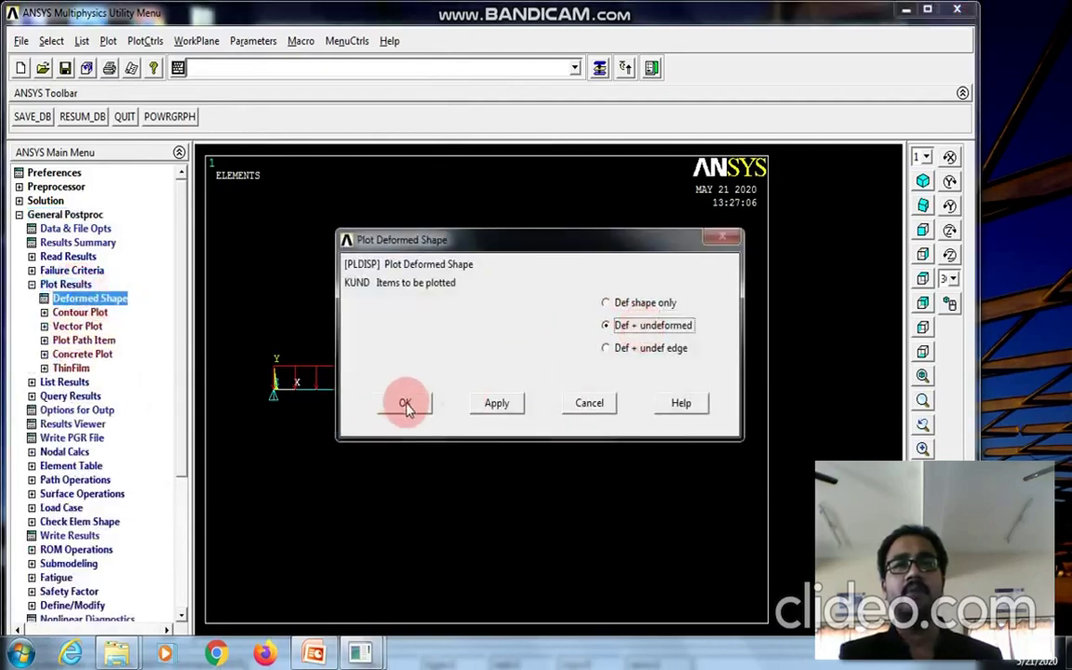
{"action": "left_click", "coordinate": [410, 404]}
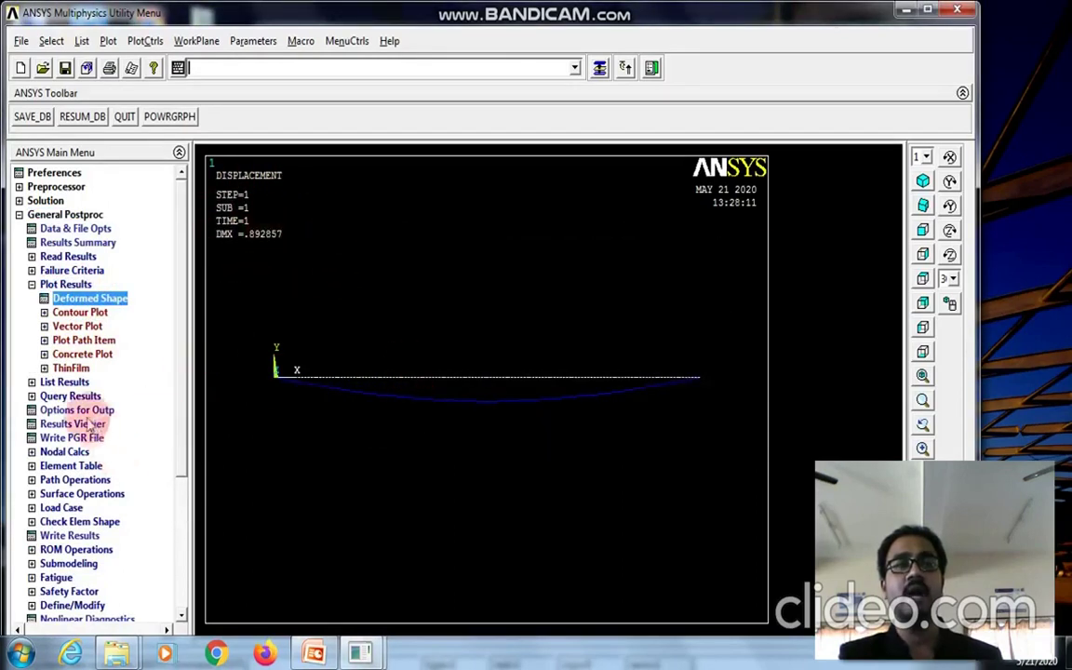
{"action": "left_click", "coordinate": [82, 468]}
- Add element table items by sequence number for SMISC 2 and SMISC 6
{"action": "left_click", "coordinate": [79, 396]}
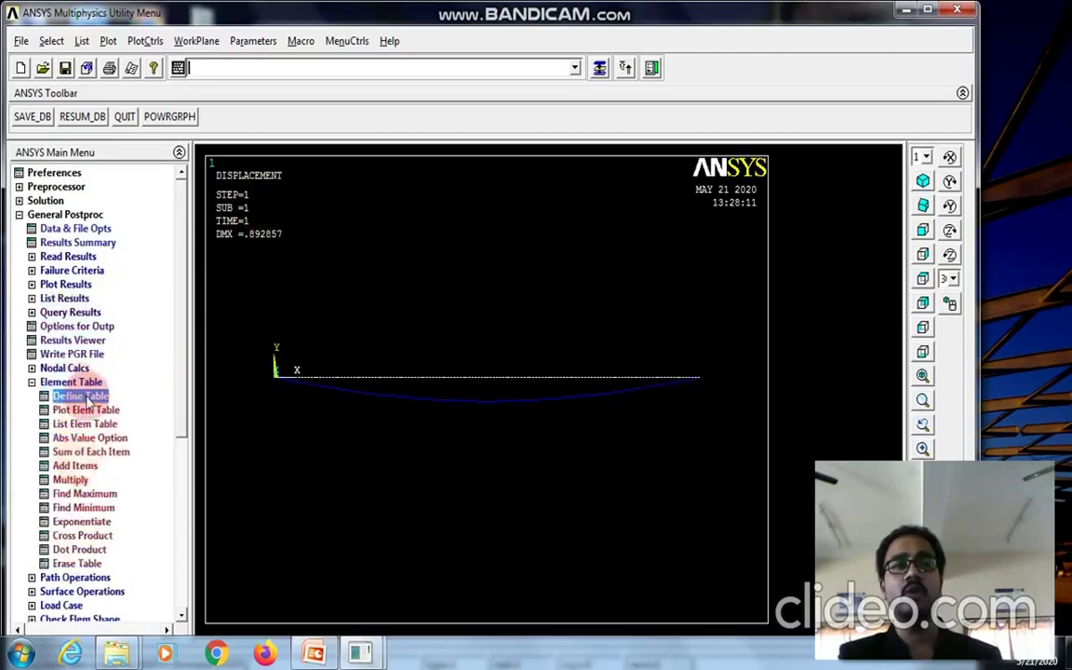
{"action": "left_click", "coordinate": [136, 408]}
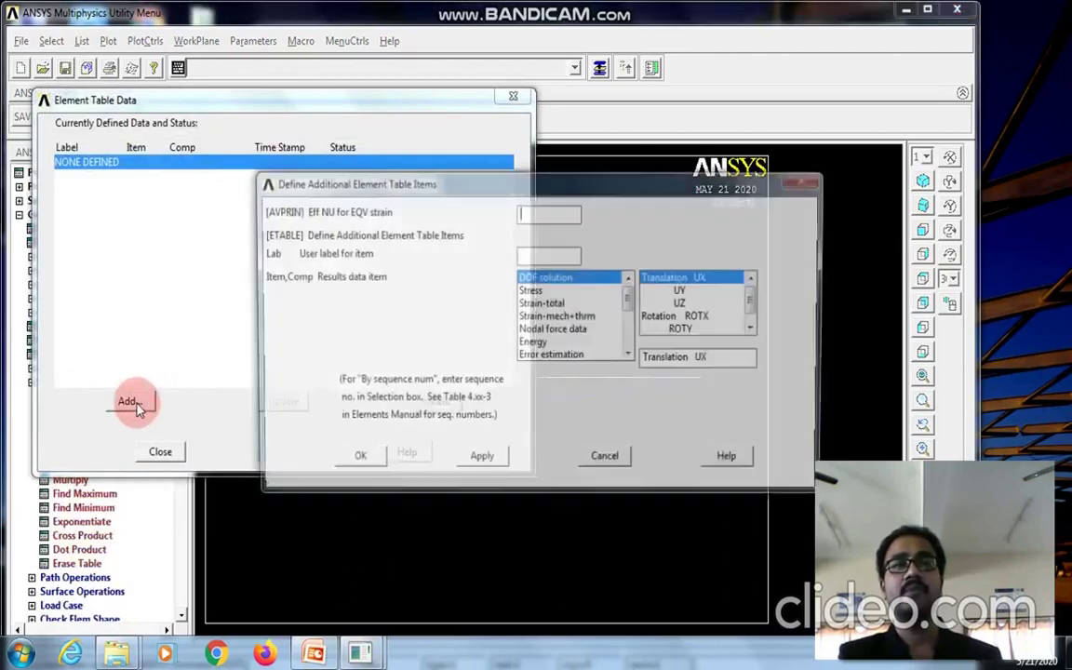
{"action": "left_click_drag", "start_coordinate": [629, 307], "coordinate": [619, 365]}
{"action": "left_click", "coordinate": [563, 356]}
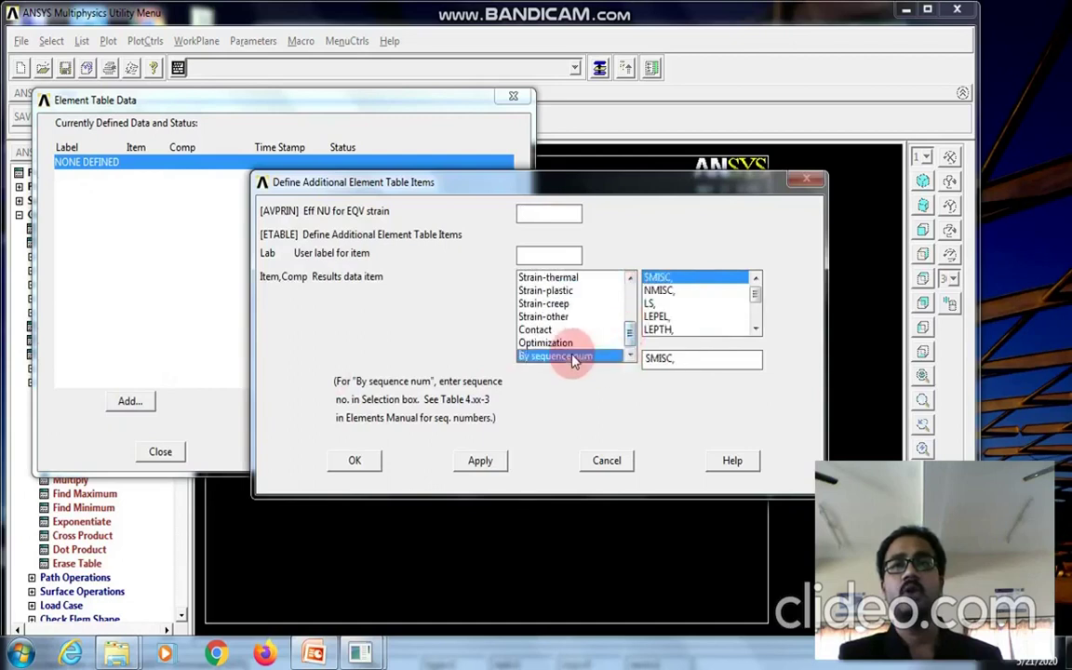
{"action": "type", "text": "2"}
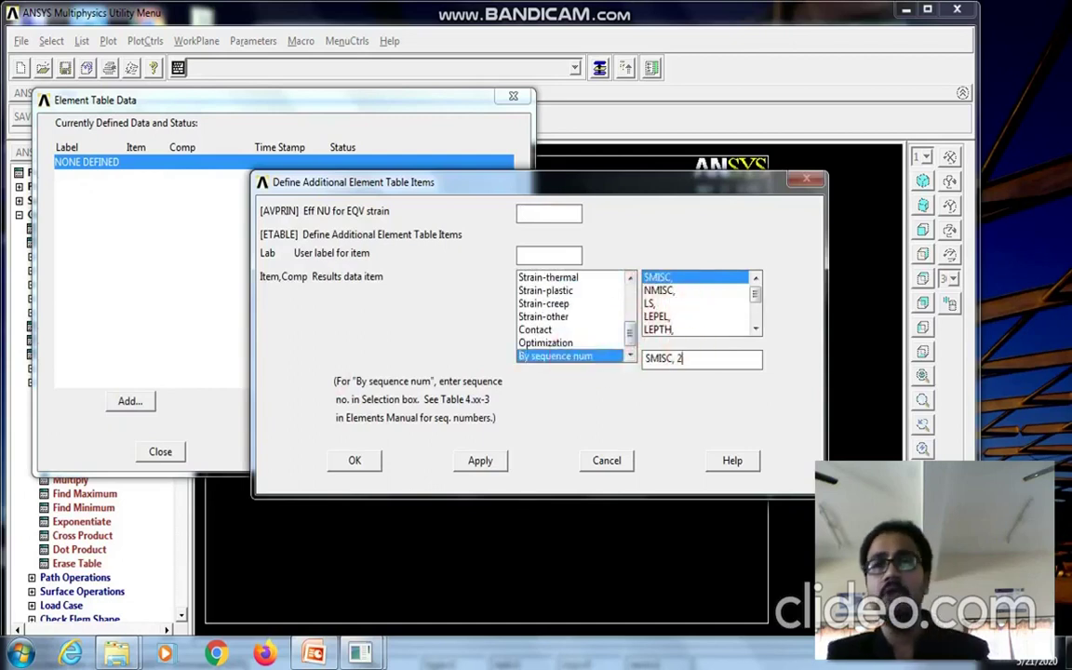
{"action": "left_click", "coordinate": [480, 460]}
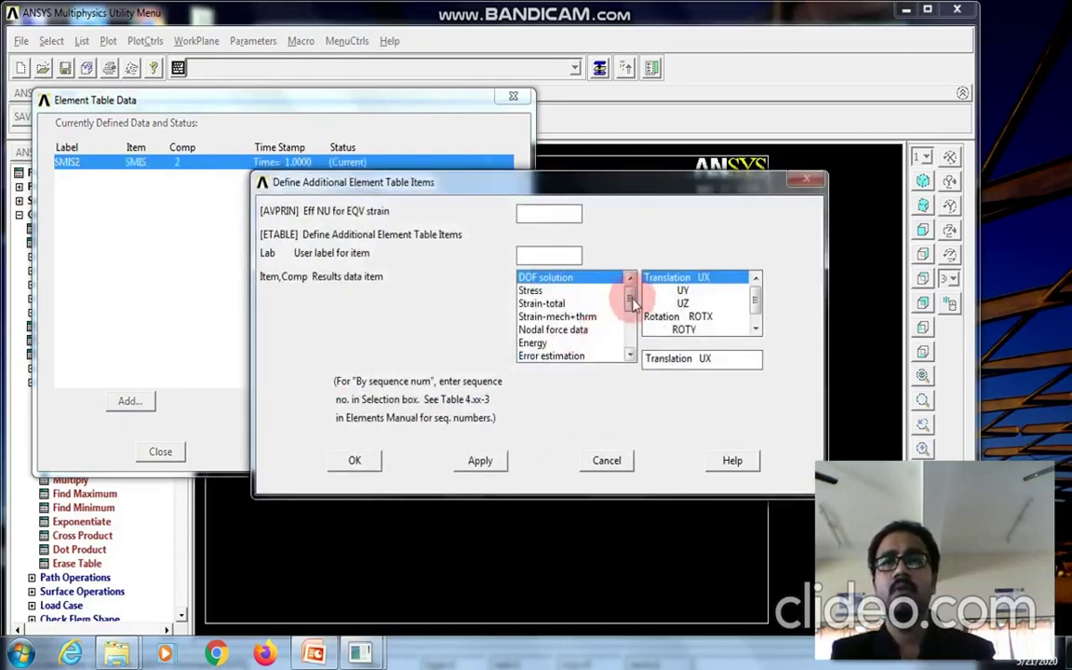
{"action": "left_click_drag", "start_coordinate": [629, 304], "coordinate": [627, 354]}
{"action": "left_click", "coordinate": [569, 356]}
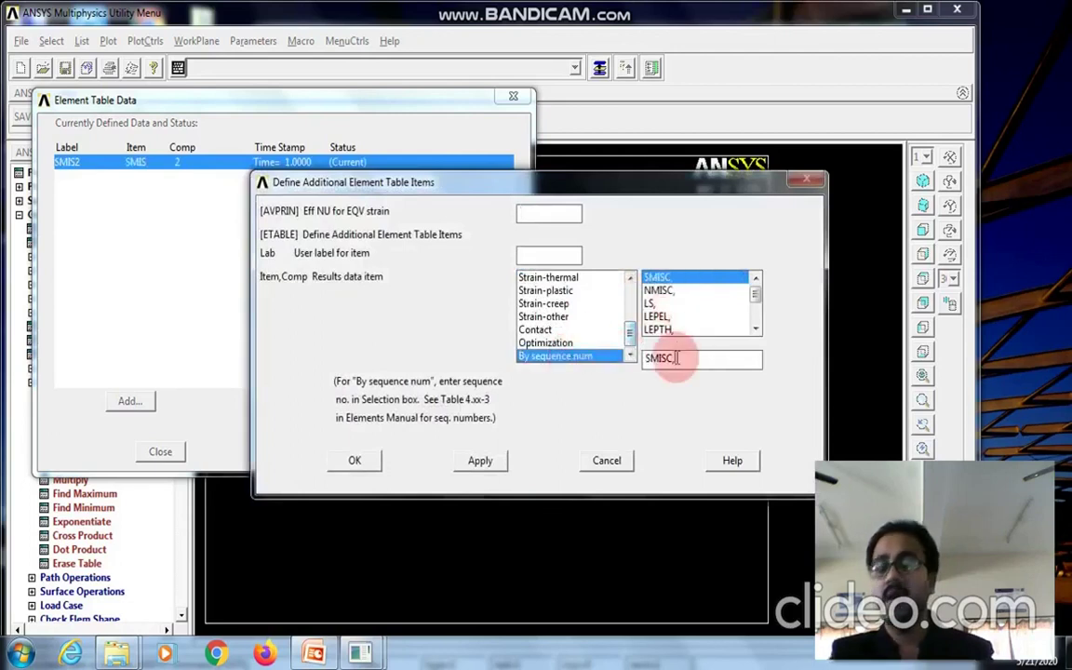
{"action": "type", "text": "6"}
{"action": "left_click", "coordinate": [483, 483]}
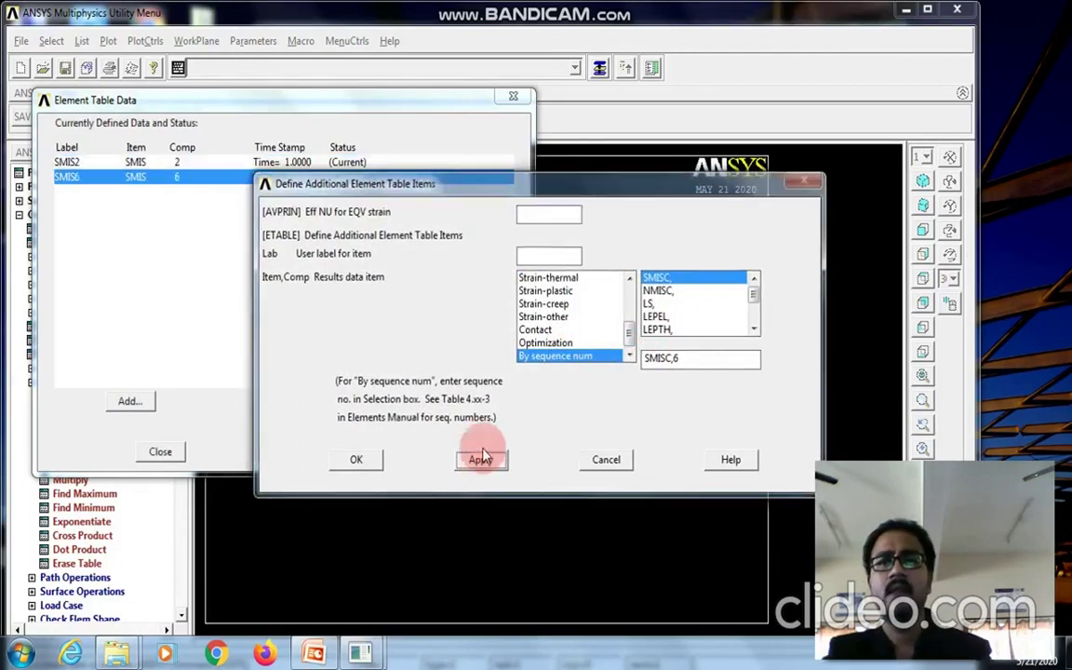
- Add SMISC 8 and SMISC 12 to the element table by sequence number
{"action": "left_click_drag", "start_coordinate": [630, 303], "coordinate": [579, 369]}
{"action": "left_click", "coordinate": [575, 358]}
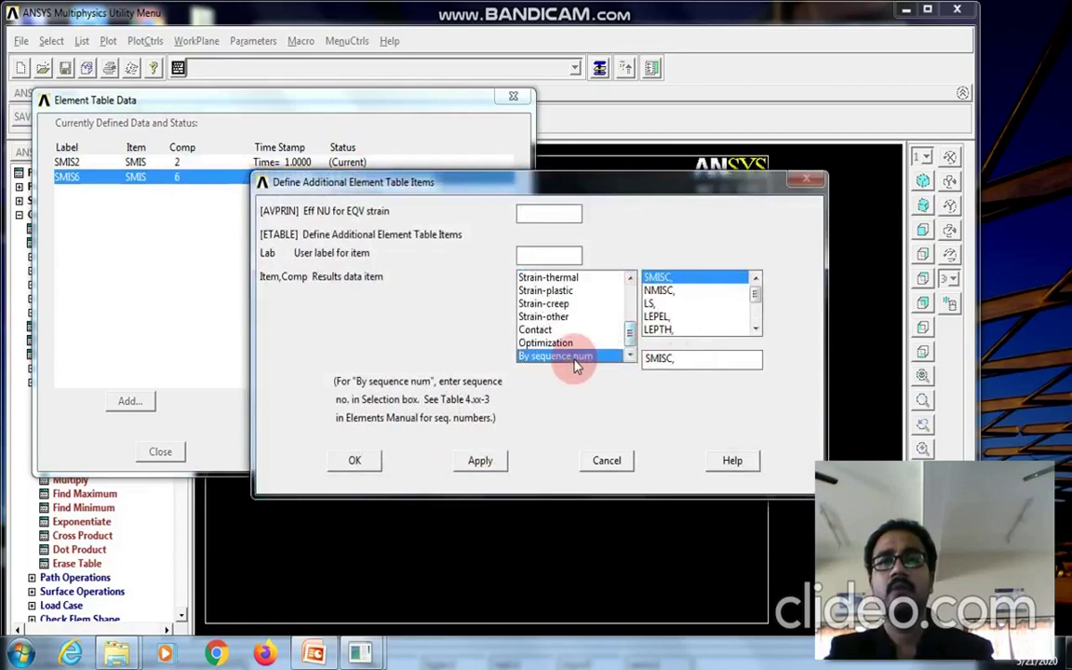
{"action": "left_click", "coordinate": [696, 358]}
{"action": "type", "text": "8"}
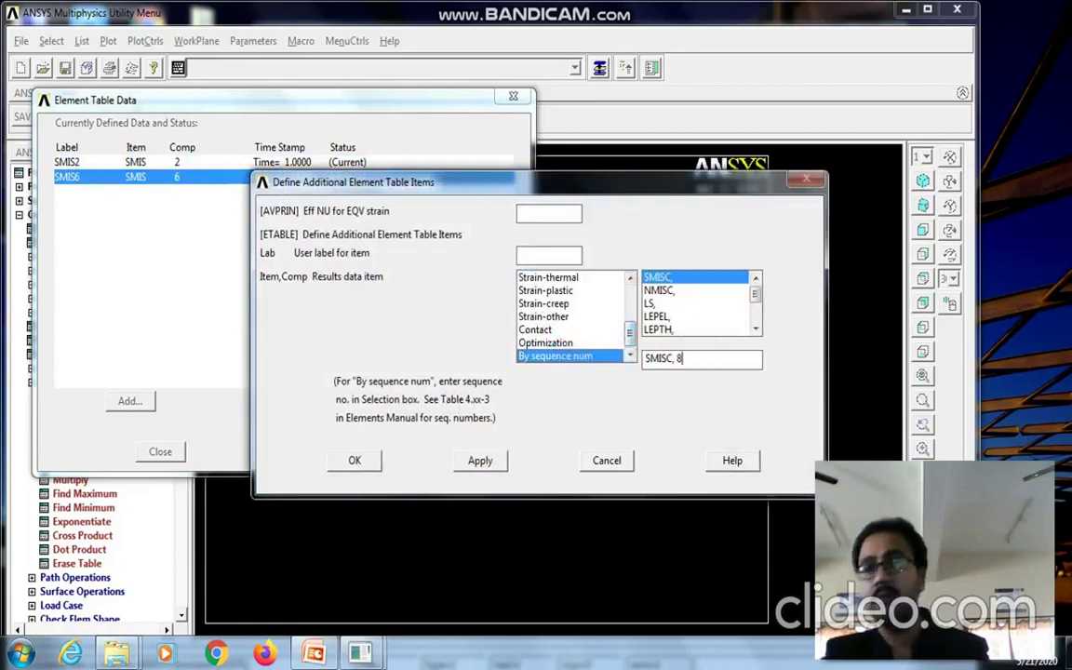
{"action": "left_click", "coordinate": [475, 462]}
{"action": "left_click_drag", "start_coordinate": [629, 343], "coordinate": [562, 358]}
{"action": "left_click", "coordinate": [563, 357]}
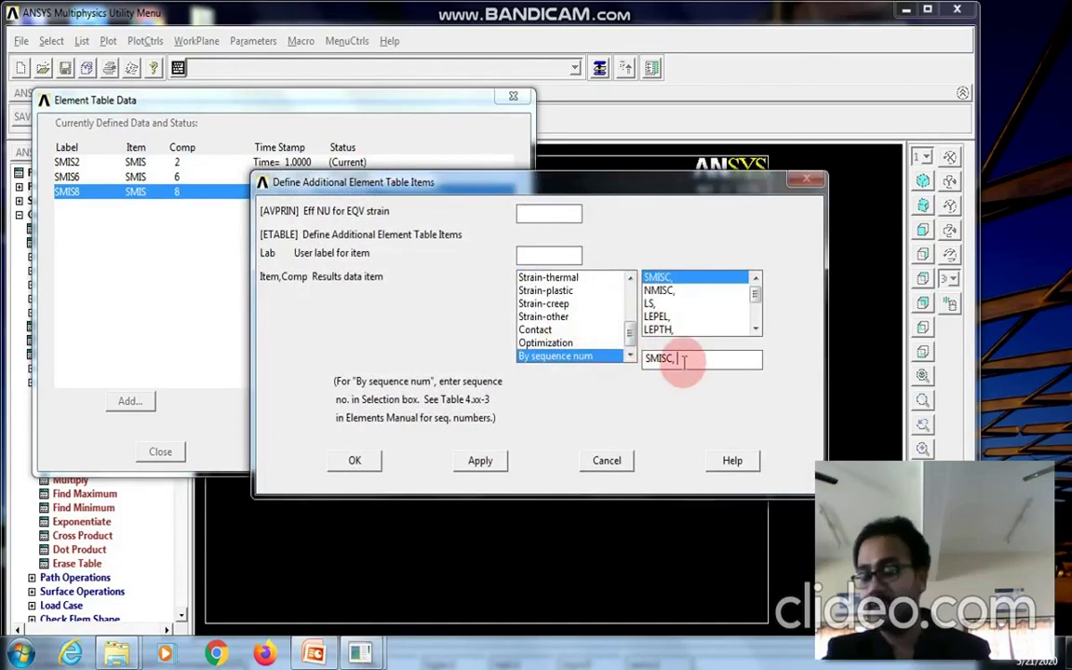
{"action": "type", "text": "12"}
{"action": "left_click", "coordinate": [489, 461]}
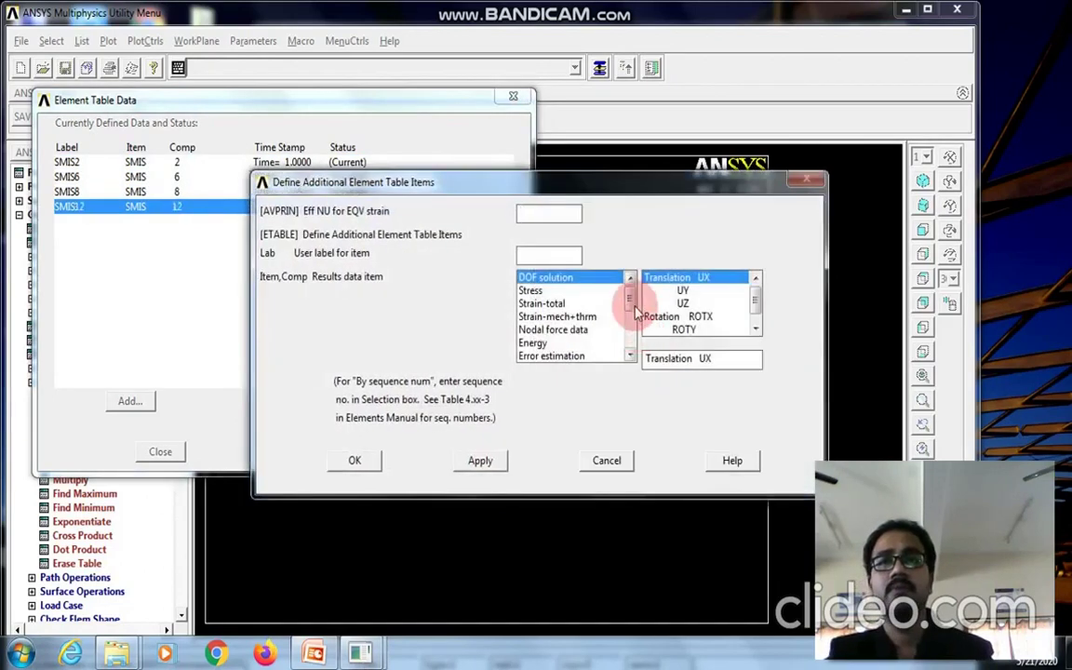
- Add NMISC 1 and NMISC 3 to the element table, then close the element table dialogs
{"action": "left_click_drag", "start_coordinate": [636, 313], "coordinate": [633, 347]}
{"action": "left_click", "coordinate": [577, 357]}
{"action": "left_click", "coordinate": [679, 296]}
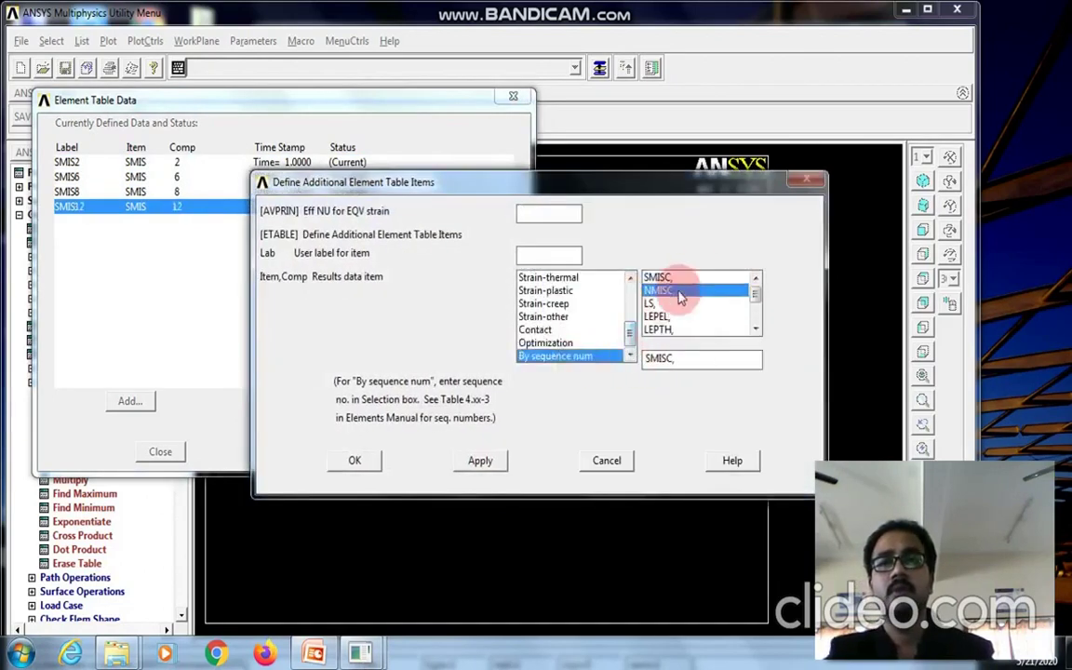
{"action": "left_click", "coordinate": [683, 361]}
{"action": "type", "text": "1"}
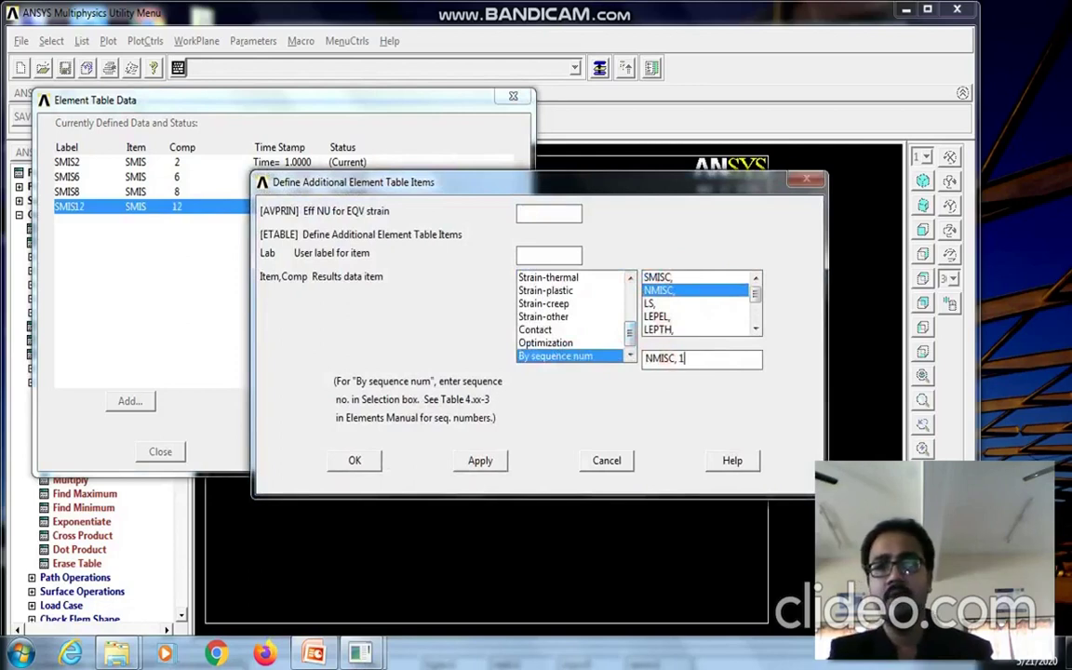
{"action": "left_click", "coordinate": [479, 462]}
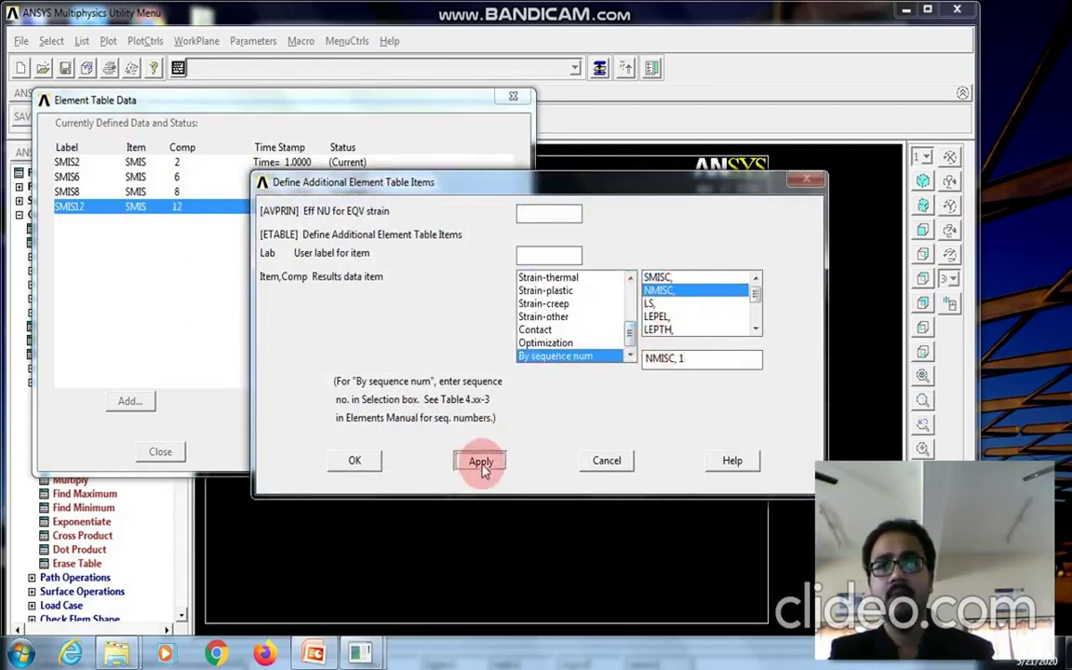
{"action": "left_click_drag", "start_coordinate": [629, 307], "coordinate": [632, 350]}
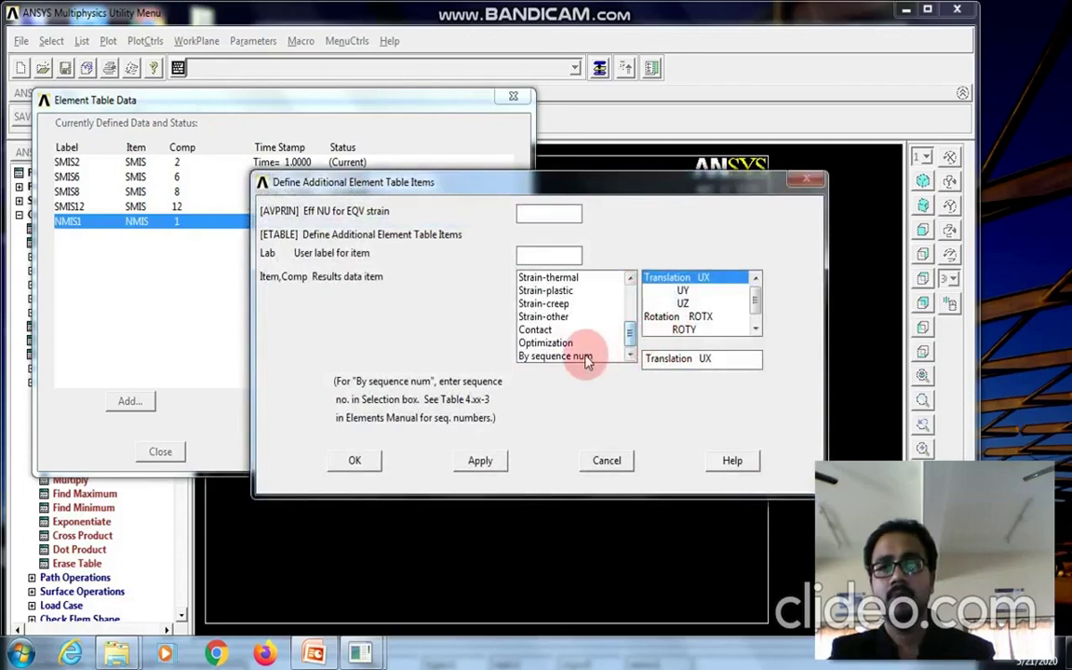
{"action": "left_click", "coordinate": [585, 357]}
{"action": "left_click", "coordinate": [667, 290]}
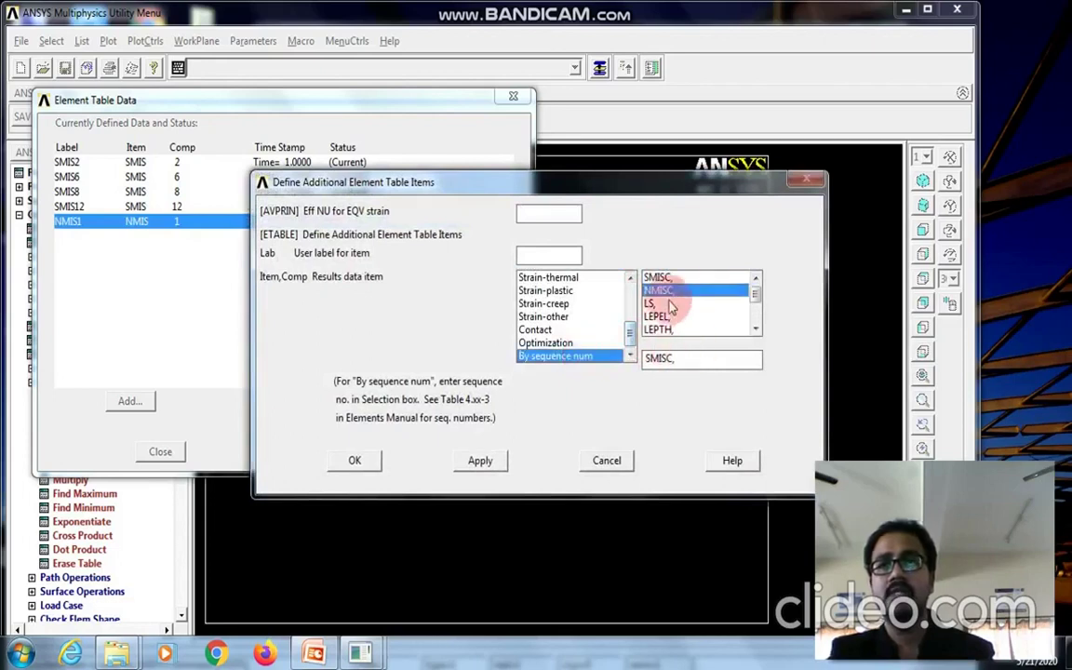
{"action": "left_click", "coordinate": [694, 359]}
{"action": "type", "text": "3"}
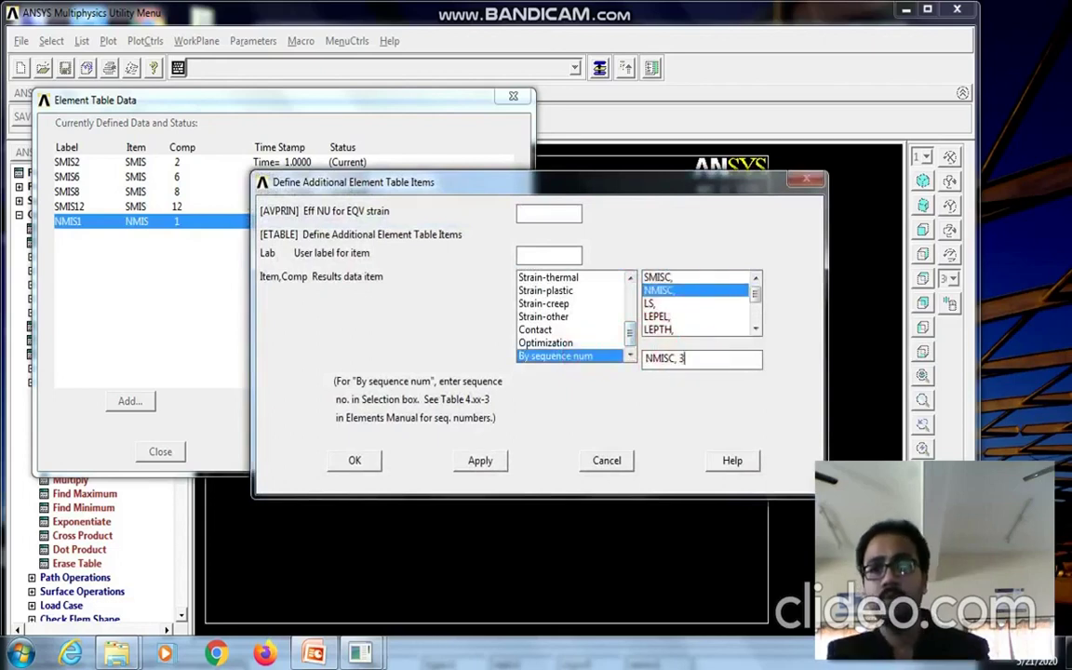
{"action": "left_click", "coordinate": [359, 462]}
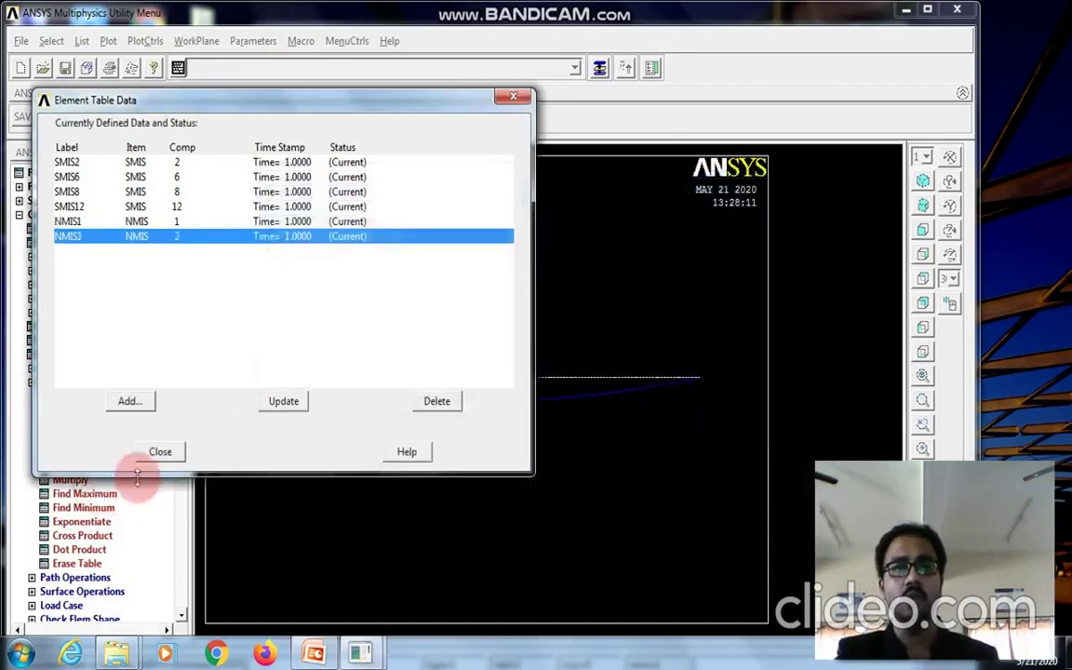
{"action": "left_click", "coordinate": [158, 454]}
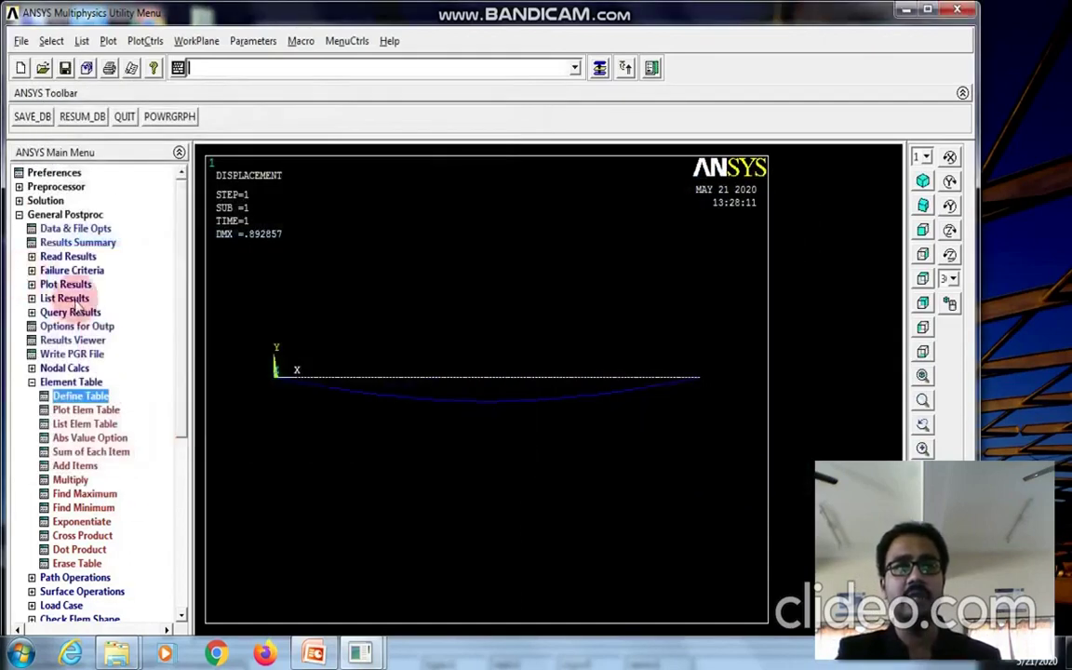
- Plot the shear force diagram as a line-element result with LabI SMIS2 and LabJ SMIS8
{"action": "left_click", "coordinate": [67, 284]}
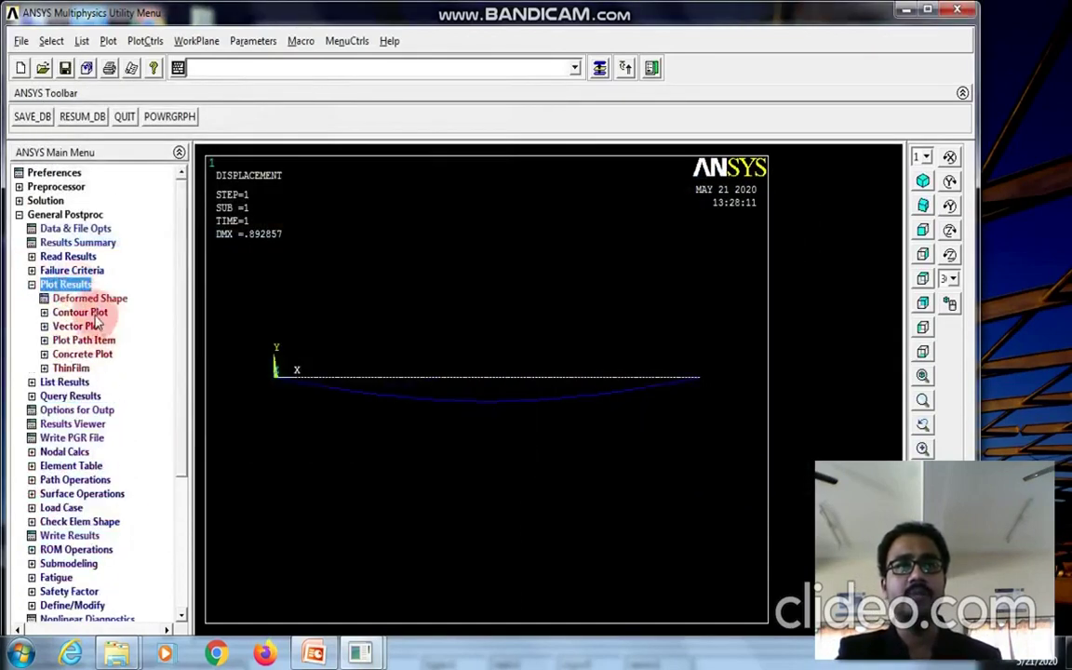
{"action": "left_click", "coordinate": [93, 314]}
{"action": "left_click", "coordinate": [102, 368]}
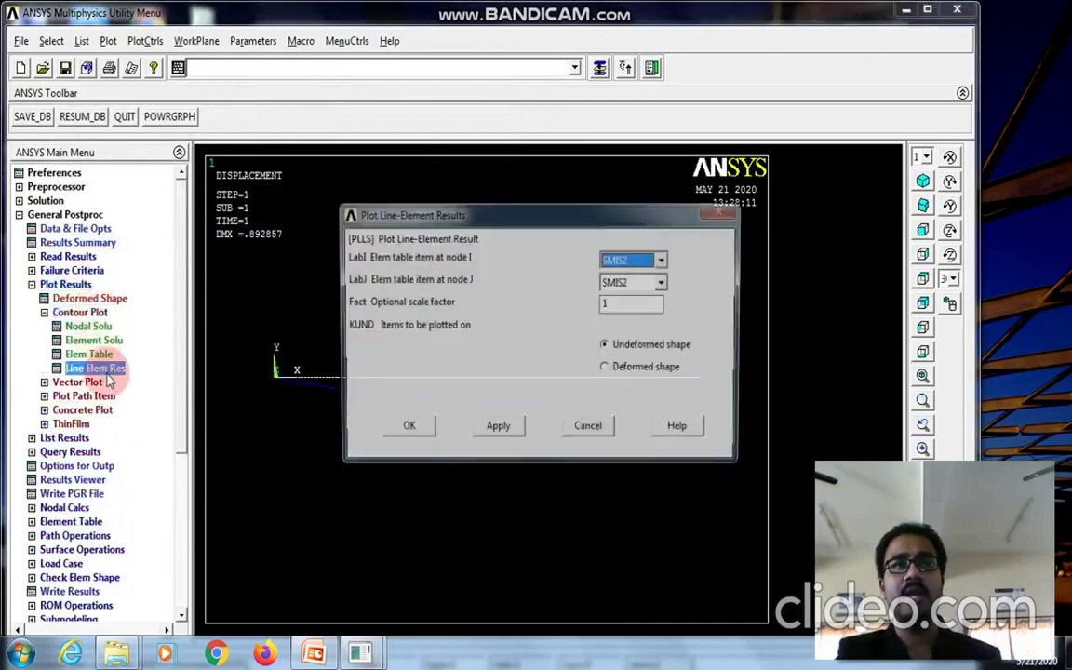
{"action": "left_click", "coordinate": [662, 283]}
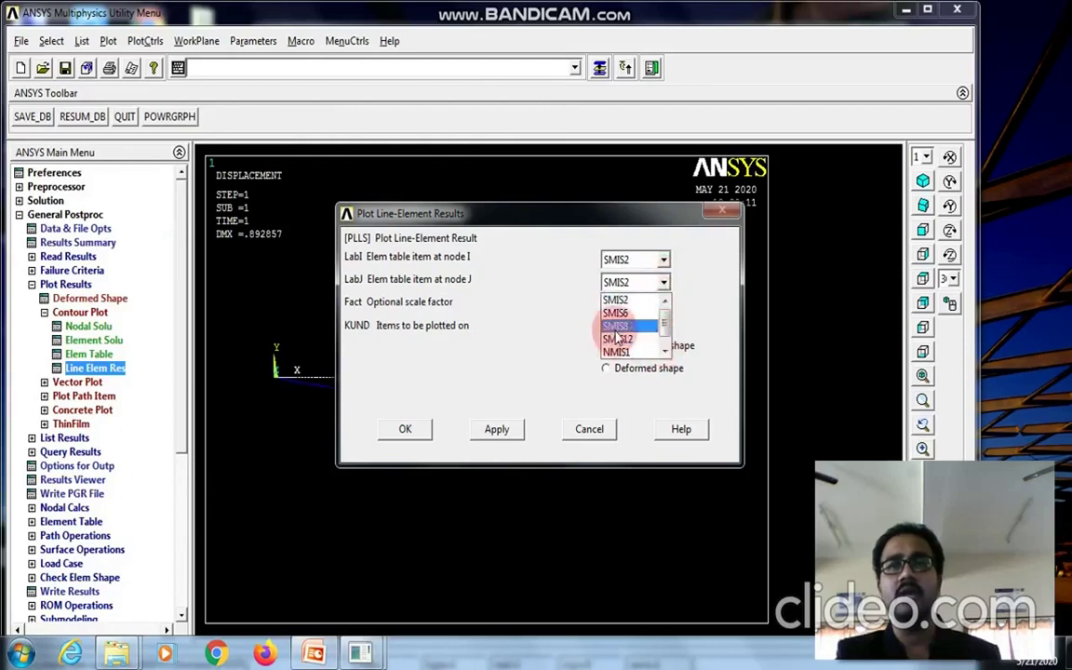
{"action": "left_click", "coordinate": [616, 327]}
{"action": "left_click", "coordinate": [405, 432]}
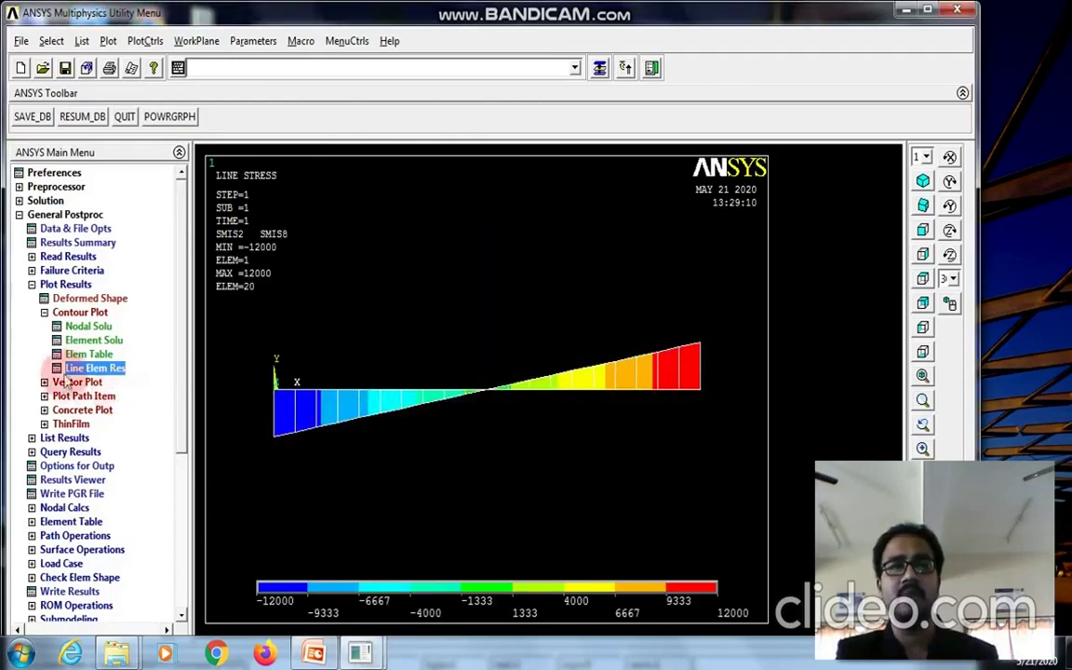
- Plot the bending moment diagram as a line-element result using SMIS6 and SMIS12
{"action": "left_click", "coordinate": [95, 367]}
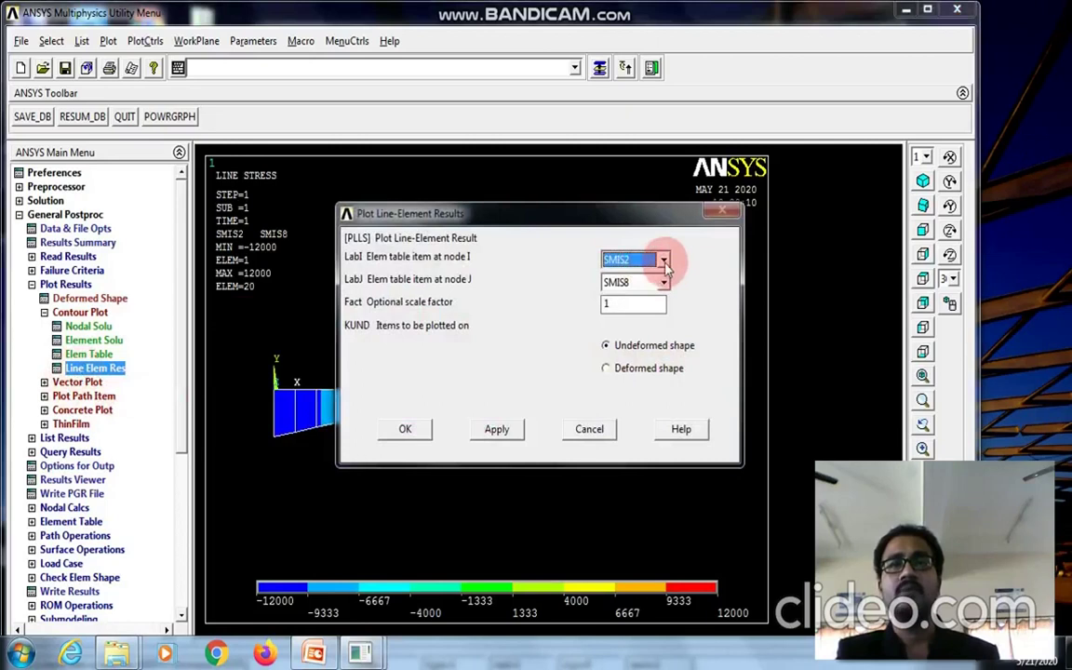
{"action": "left_click", "coordinate": [664, 261]}
{"action": "left_click", "coordinate": [653, 288]}
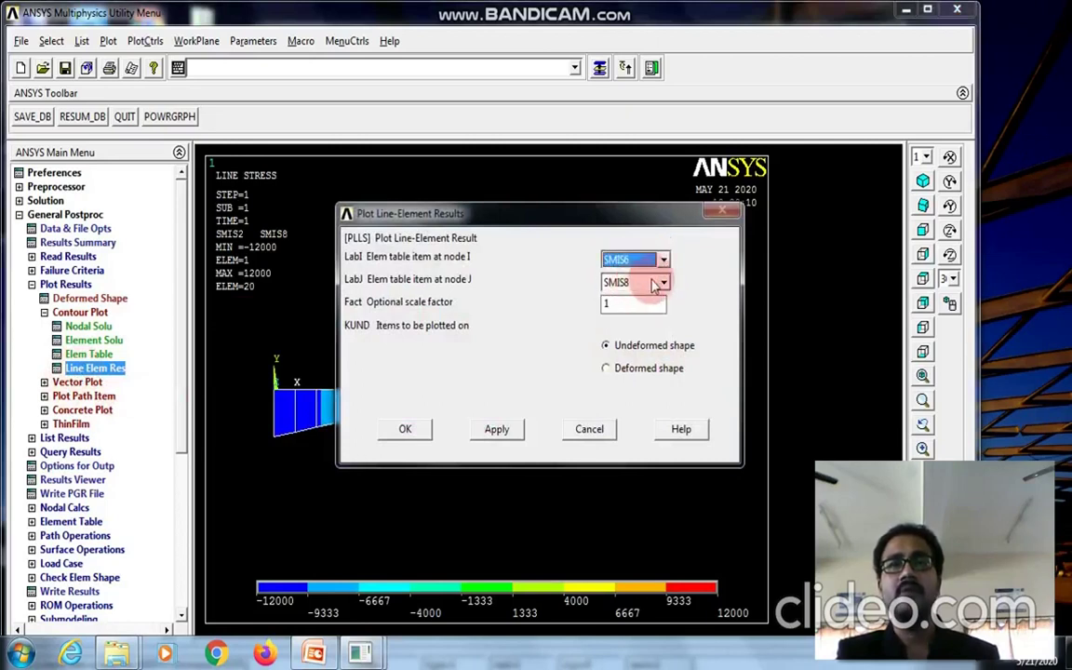
{"action": "left_click", "coordinate": [663, 283]}
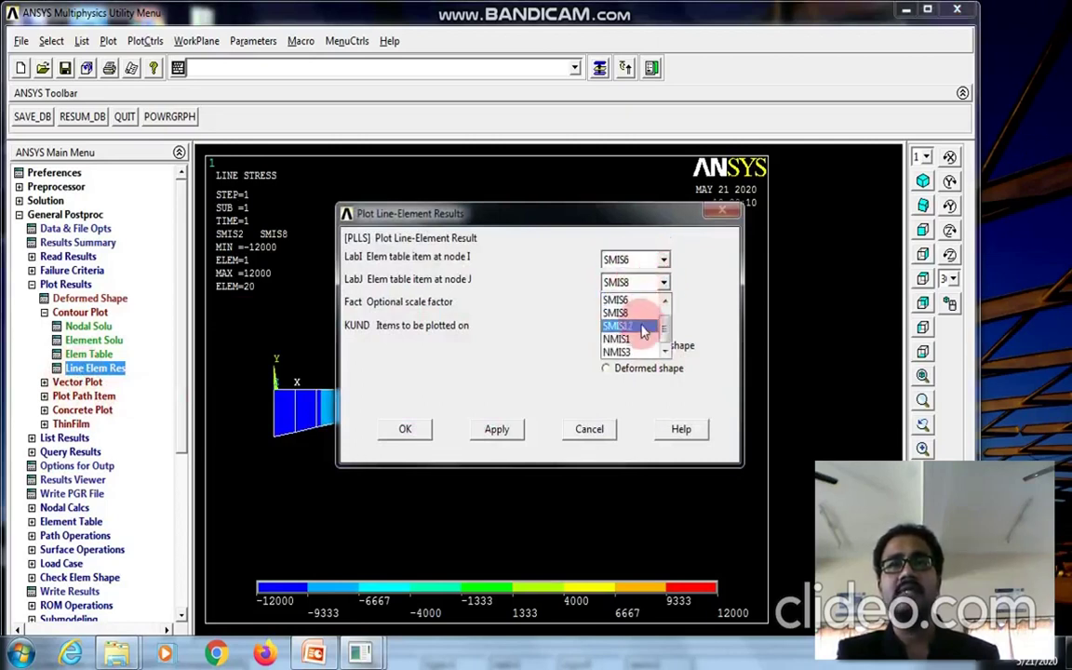
{"action": "left_click", "coordinate": [405, 430]}
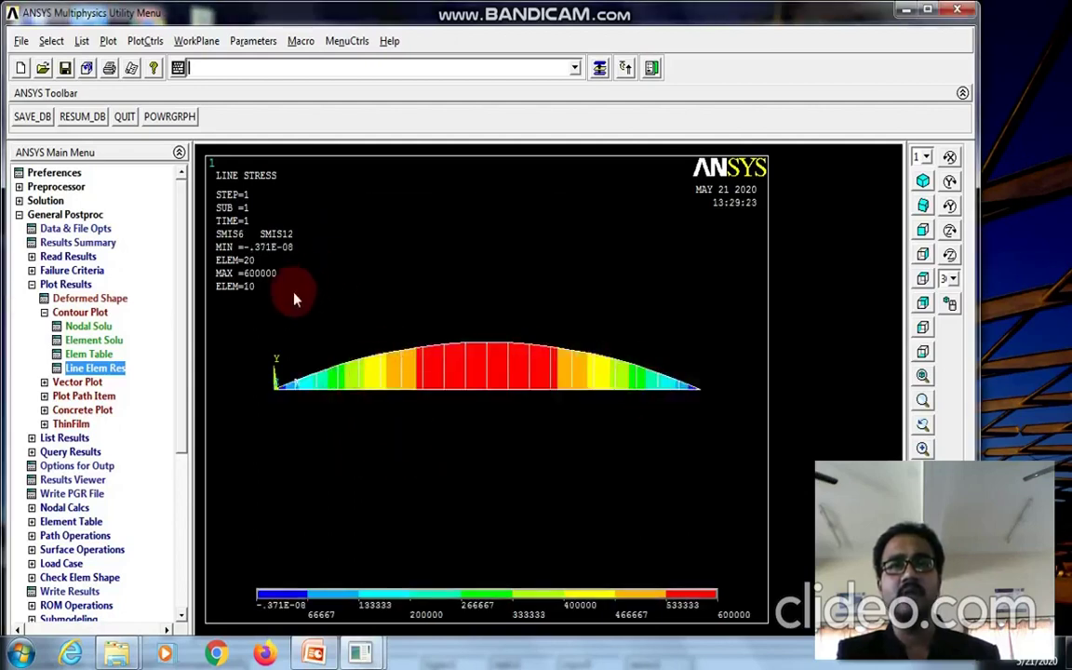
- Plot the bending stress as a line-element result with LabI NMIS1 and LabJ NMIS3
{"action": "left_click", "coordinate": [91, 368]}
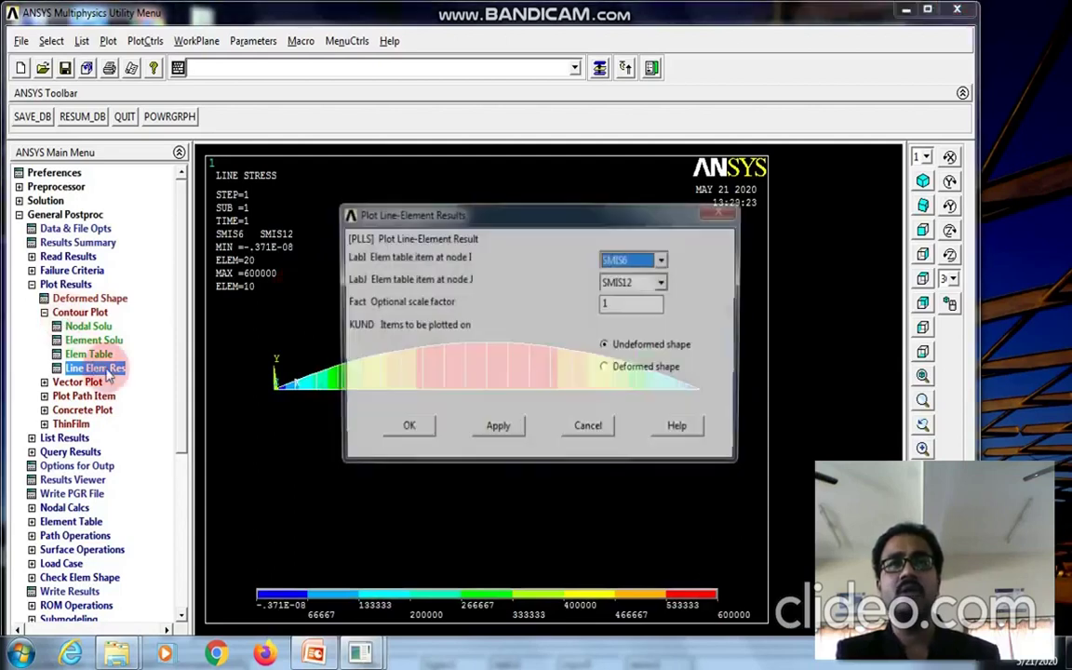
{"action": "left_click", "coordinate": [664, 260]}
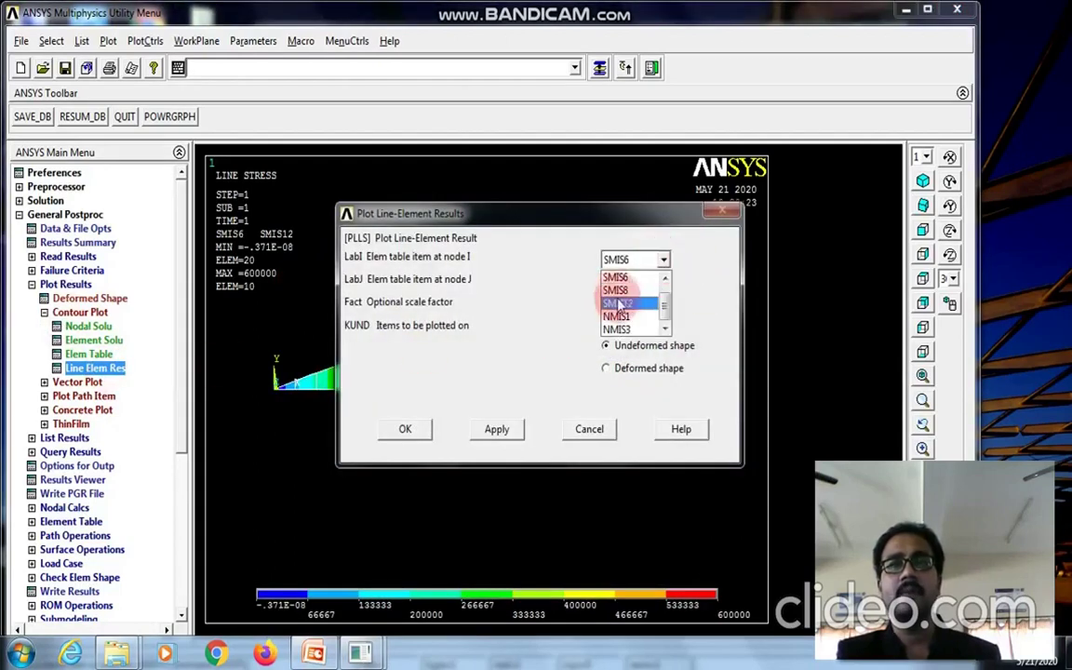
{"action": "left_click", "coordinate": [631, 319]}
{"action": "left_click", "coordinate": [664, 282]}
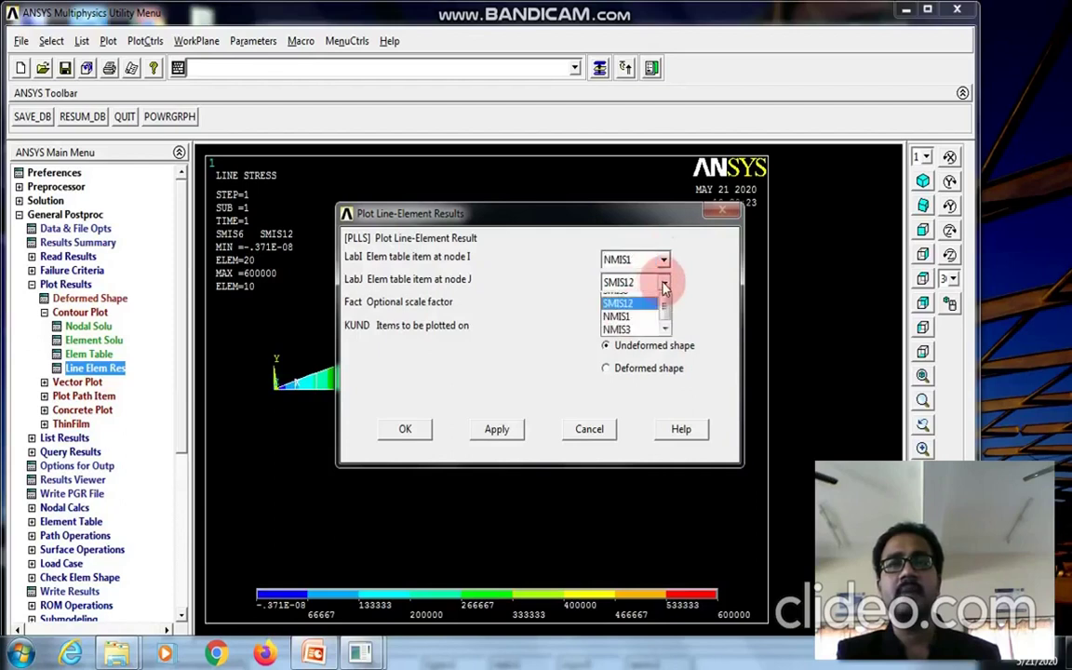
{"action": "left_click", "coordinate": [617, 352]}
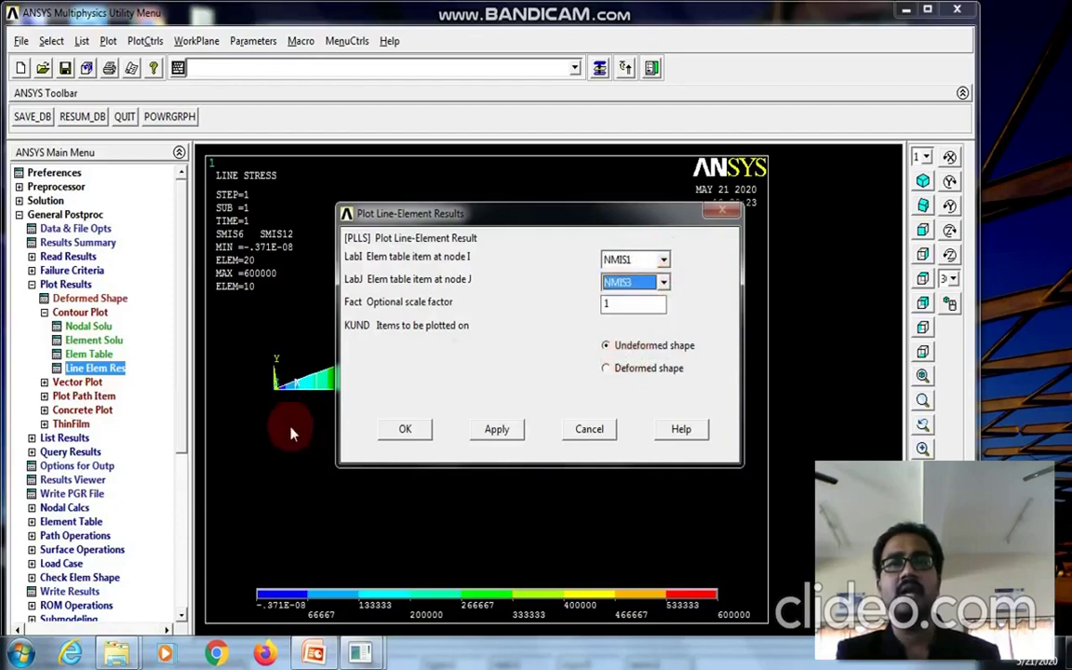
{"action": "left_click", "coordinate": [409, 430]}
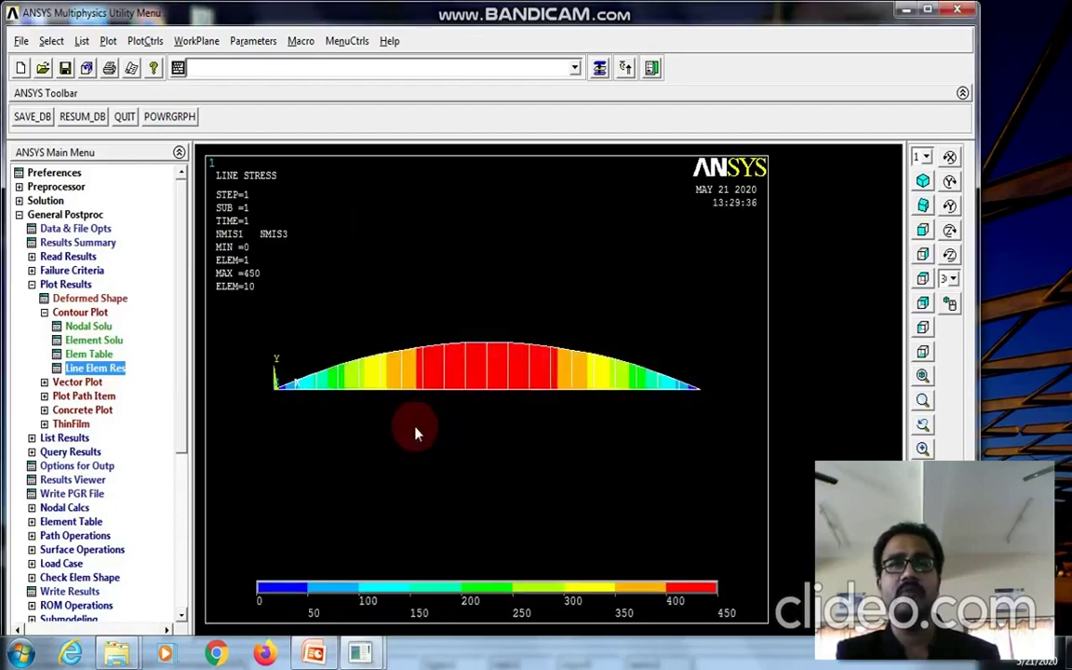